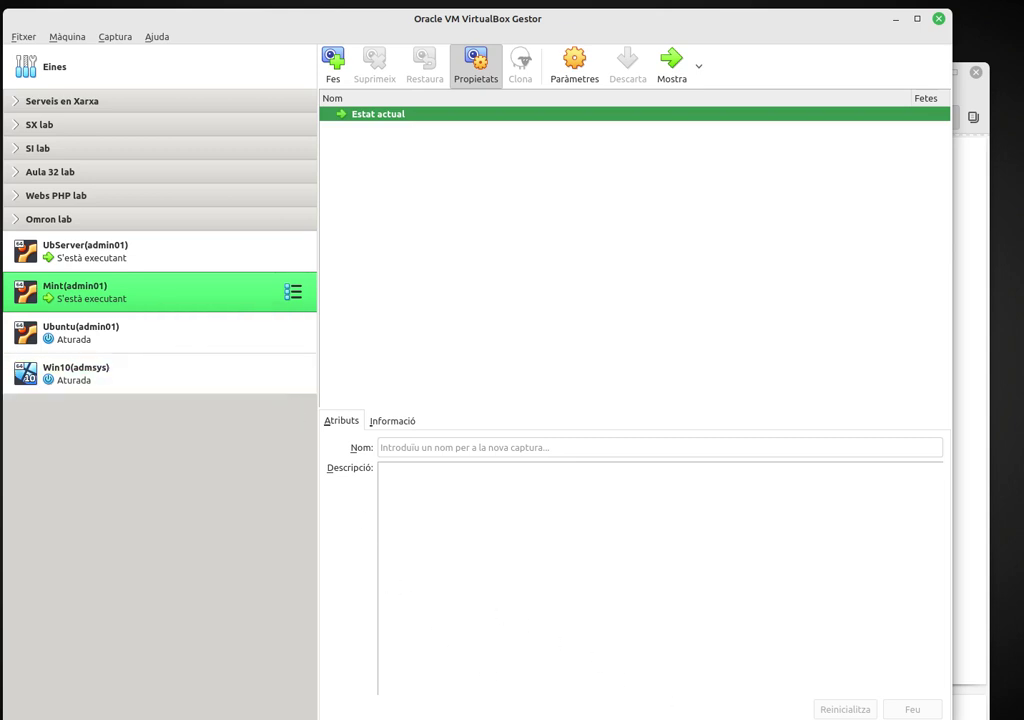
- Install the bind9 package on the UbServer virtual machine with sudo, entering the account password and accepting the installation, and clear the terminal
click(647, 683)
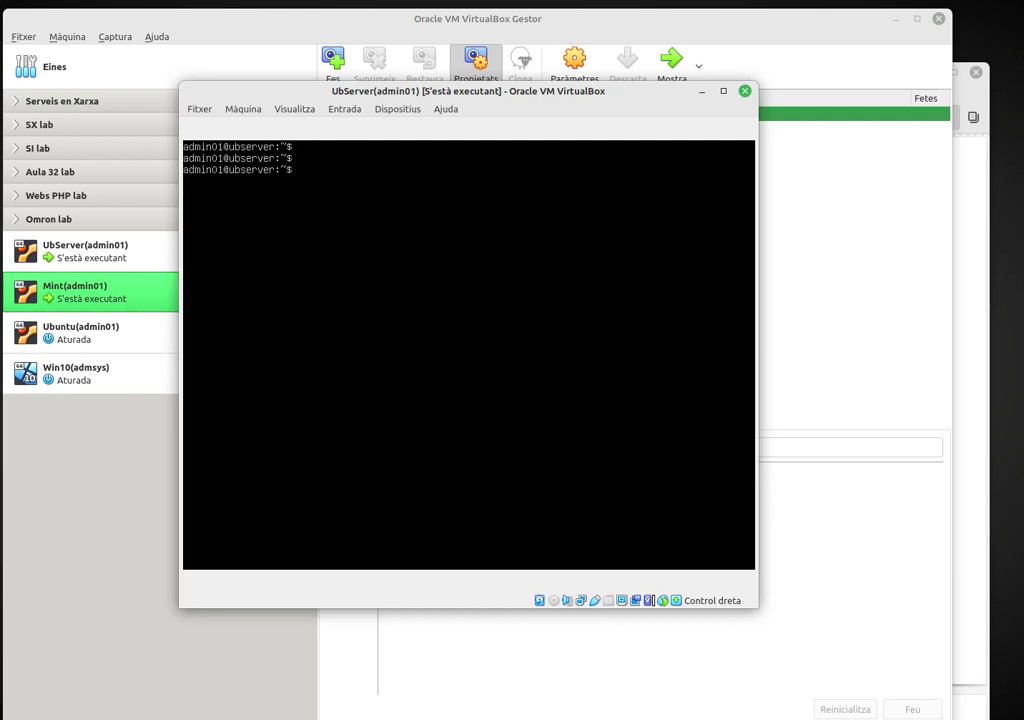
text(sudo apt install bind9)
key(Return)
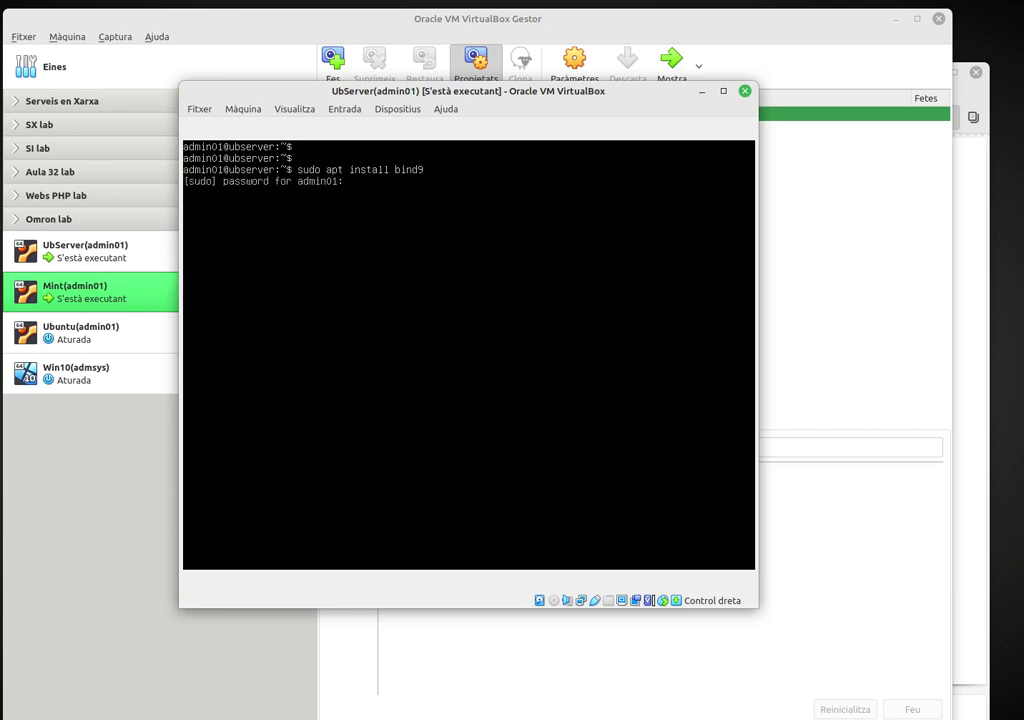
key(Return)
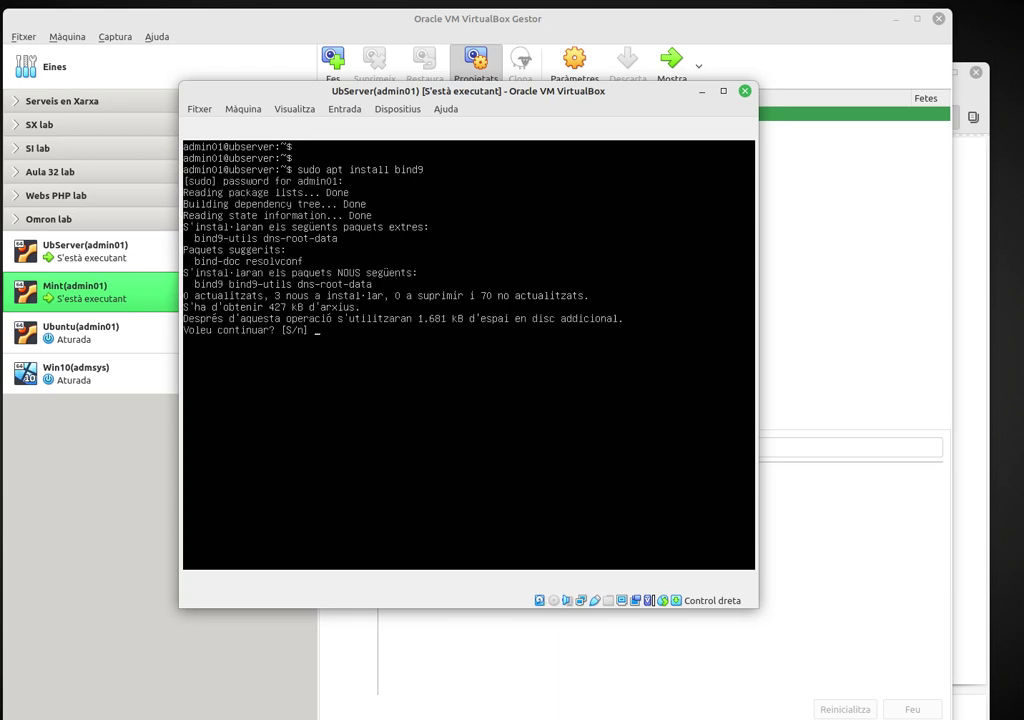
text(s)
key(Return)
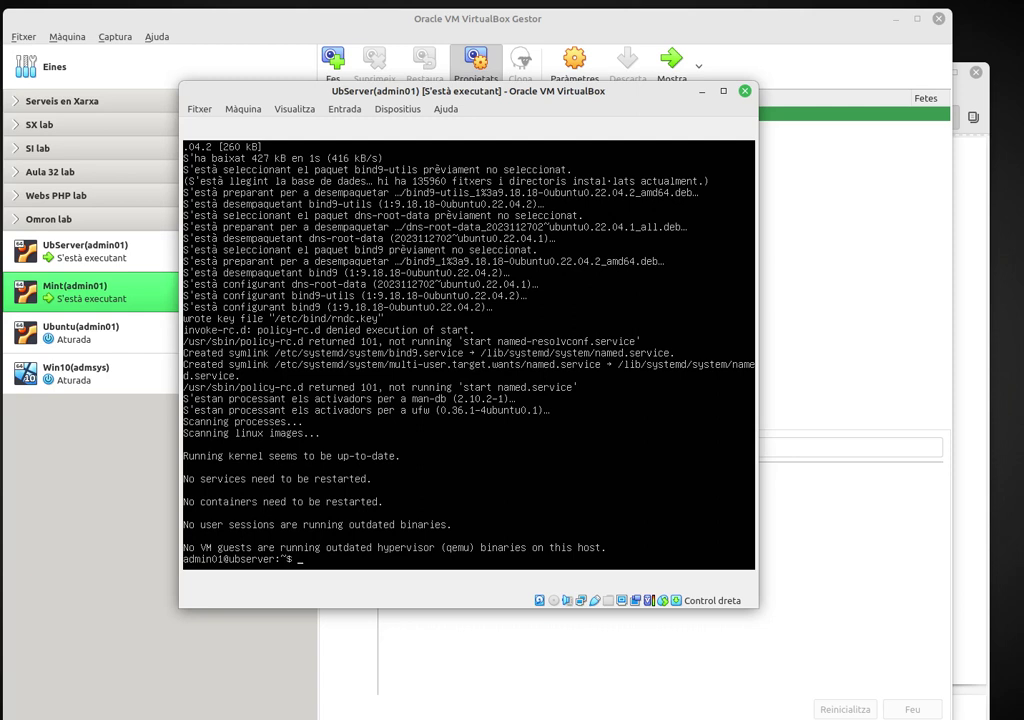
text(clear)
key(Return)
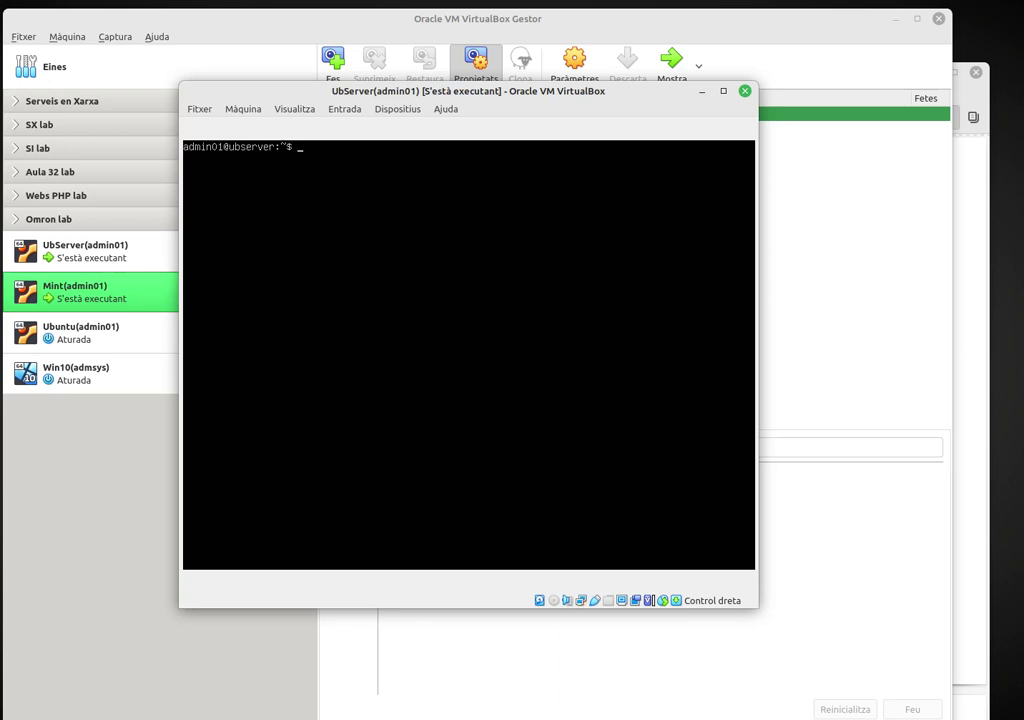
- Change the working directory to /etc/netplan
text(sudo /etc/netplan)
key(Return)
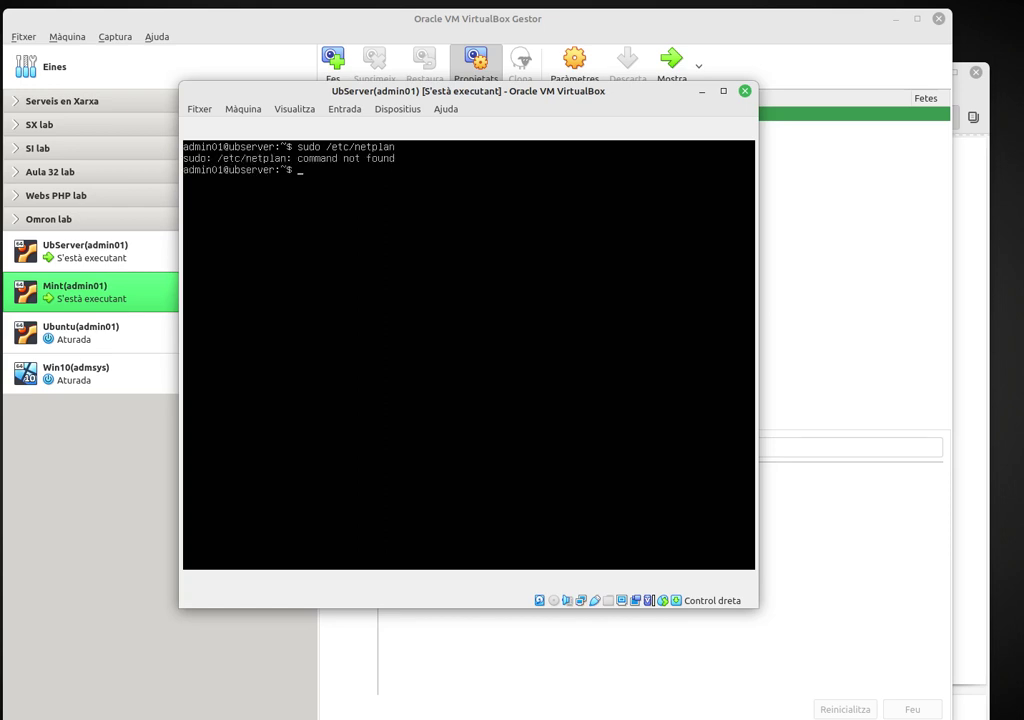
key(Up)
key(Home)
text(cd)
key(Delete)
key(Delete)
key(Delete)
key(Delete)
key(Return)
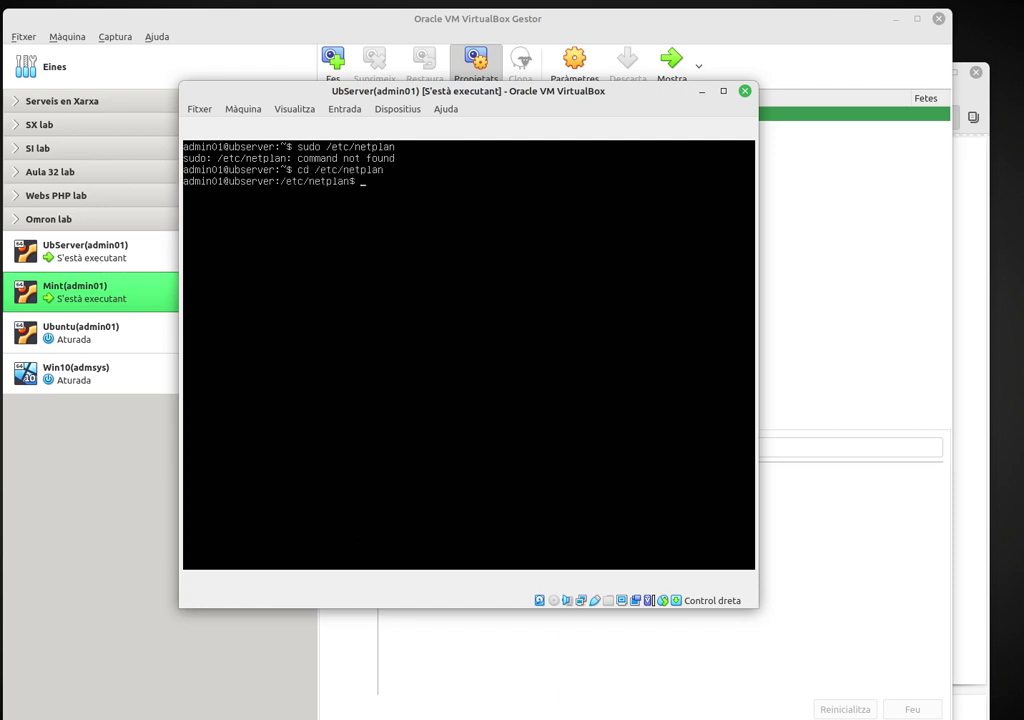
- Open 00-installer-config.yaml in nano with sudo
text(sudo nano)
key(Tab)
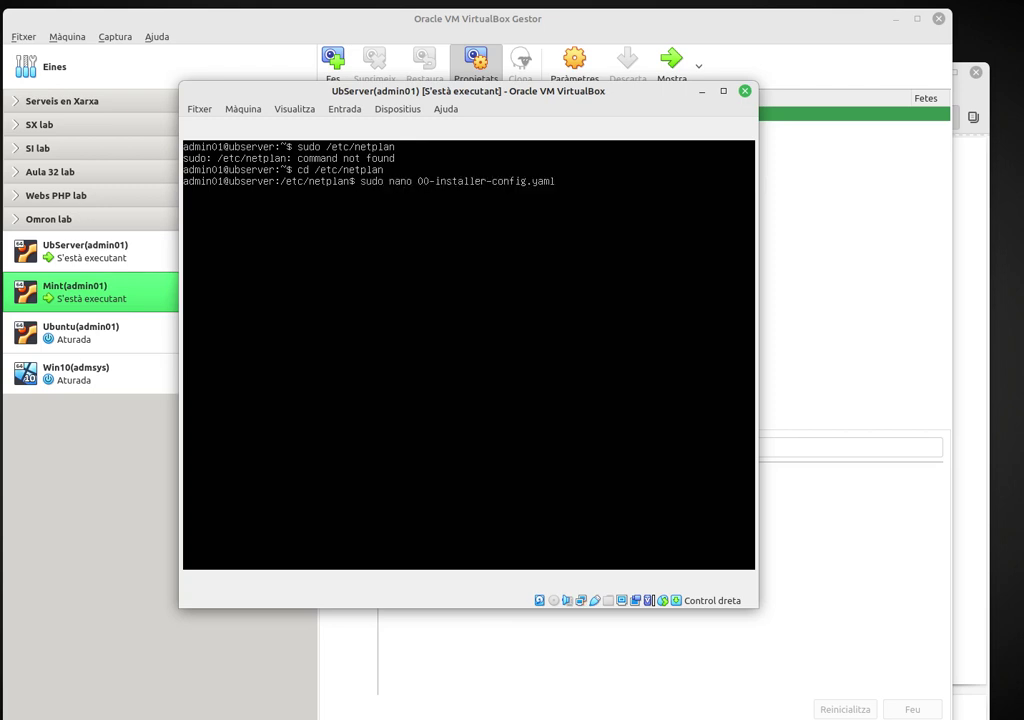
key(Return)
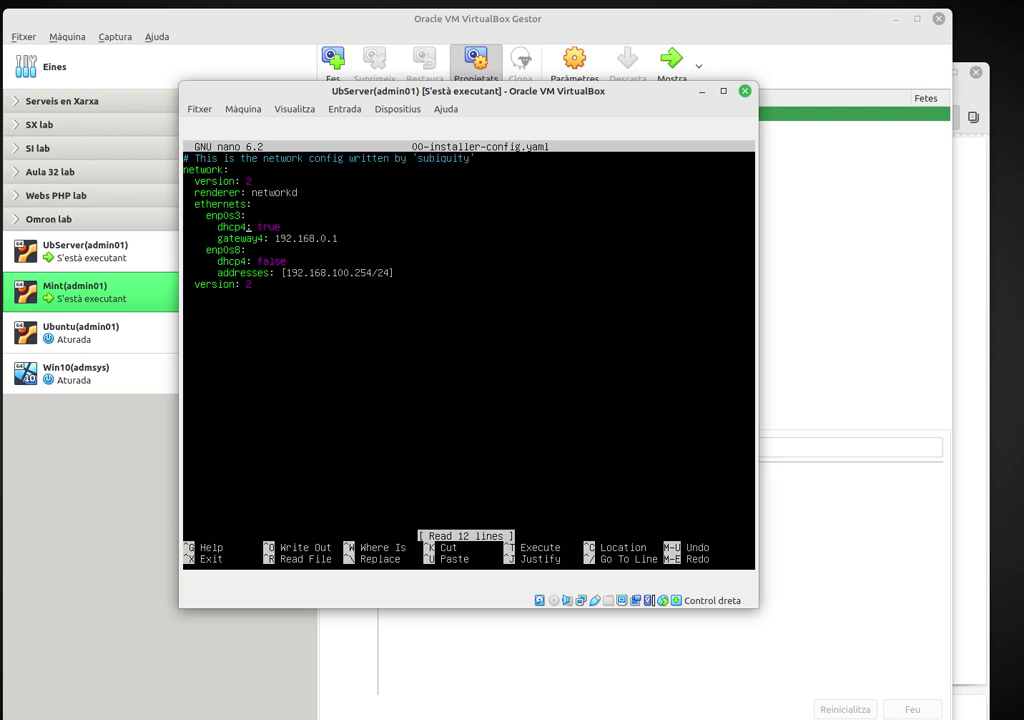
- Add a nameservers block under enp0s3, below the gateway4 line, with addresses: [192.168.0.1, 8.8.8.8]
key(Right)
key(Right)
key(Right)
key(Right)
key(Right)
key(Right)
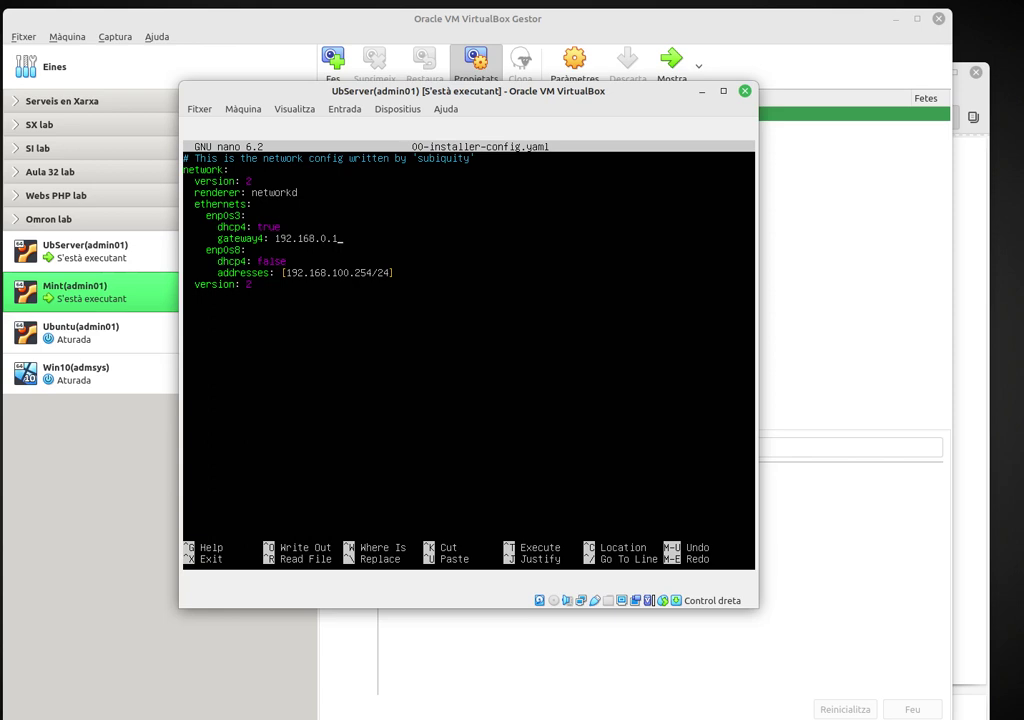
key(Return)
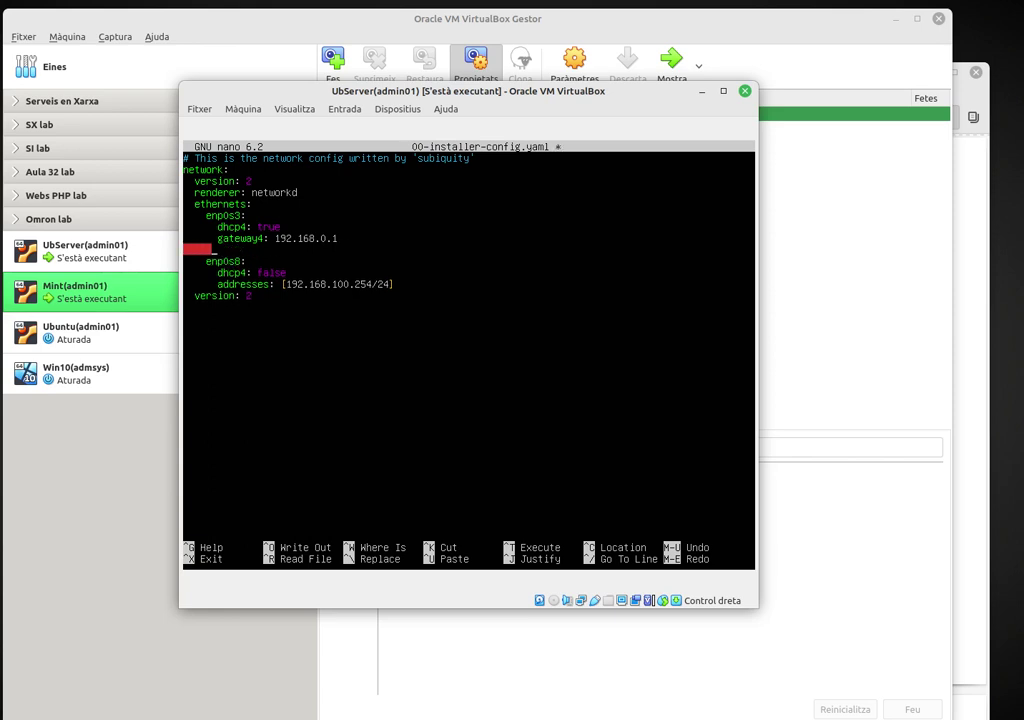
text(nameservers)
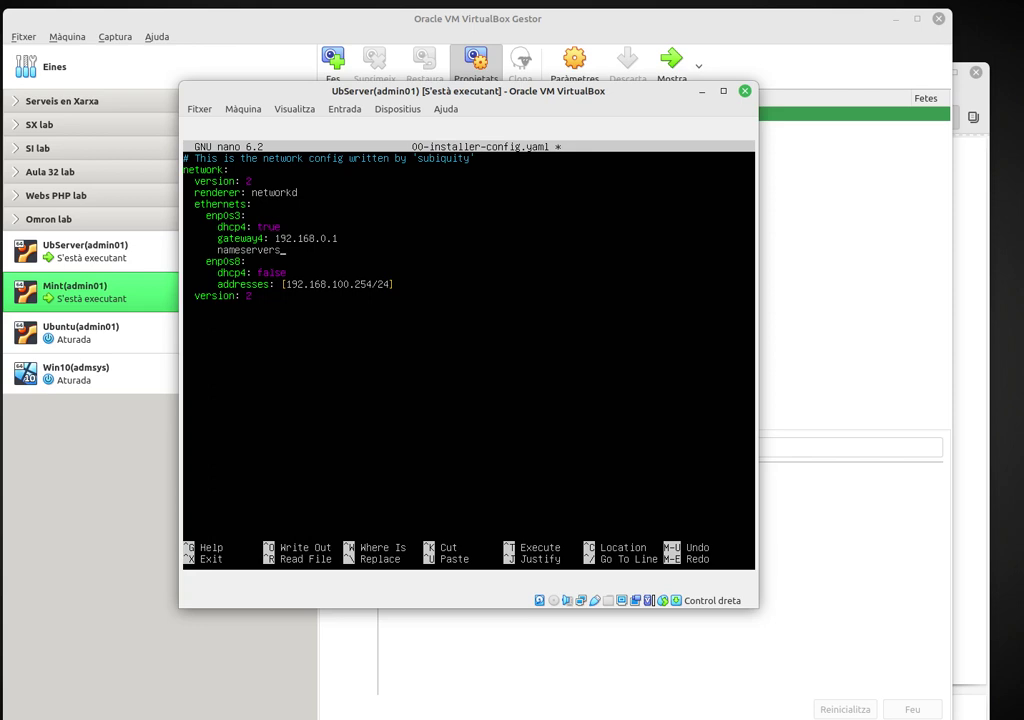
text(:)
key(Return)
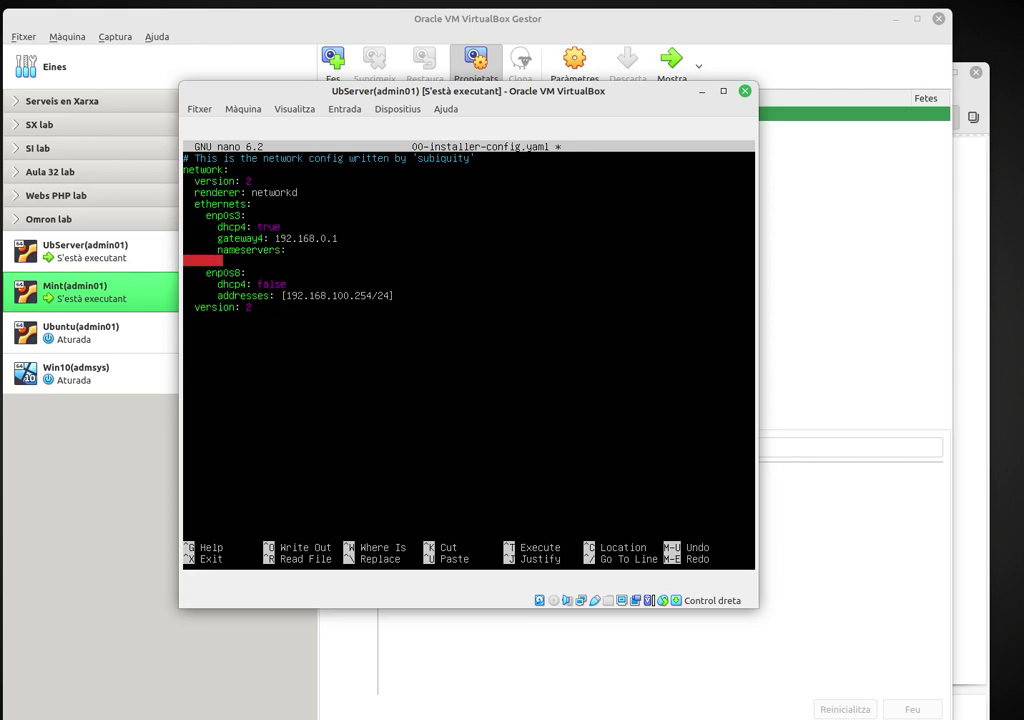
text(addresses: )
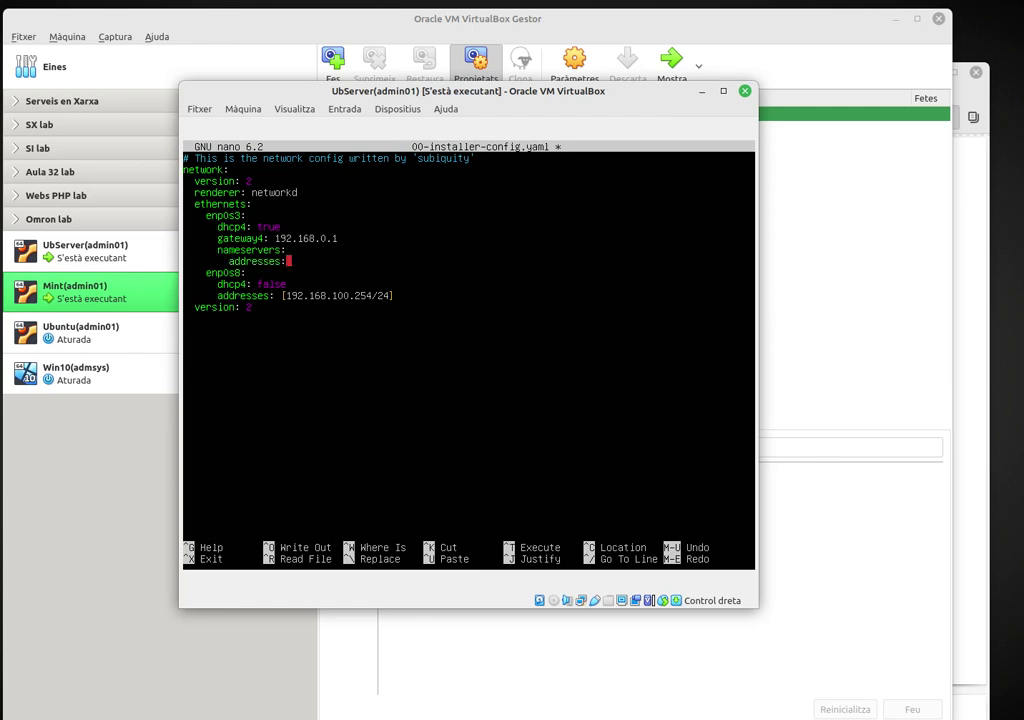
text([192.168.0.1,)
text(8.8.8.8])
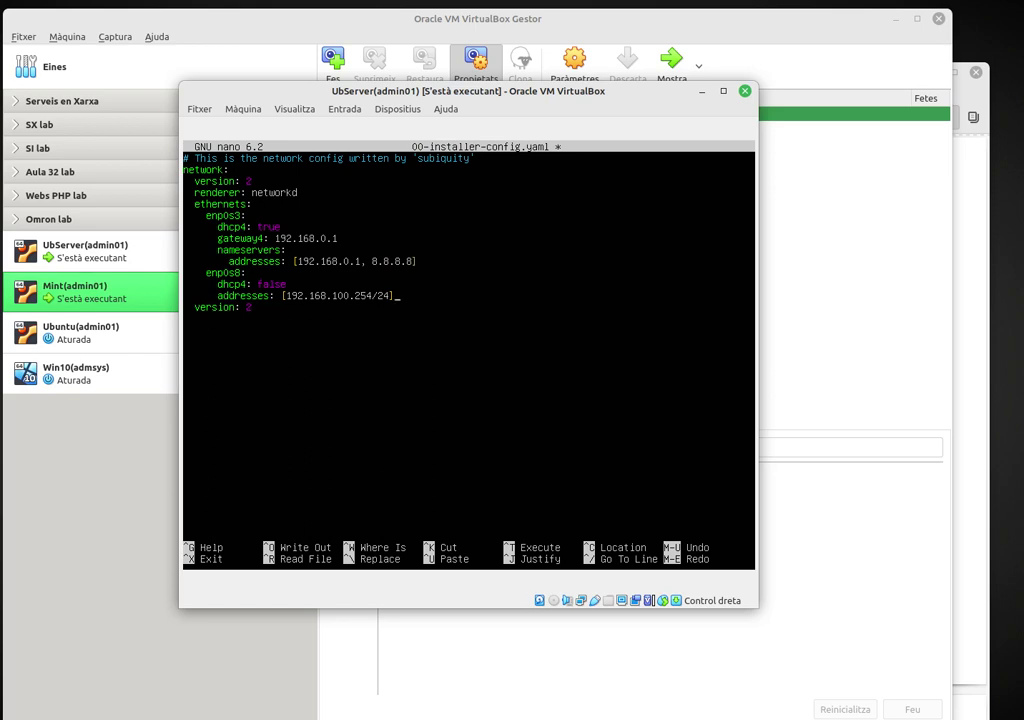
- Add a nameservers block under enp0s8 with addresses: [192.168.100.254], save the file and exit the editor
key(Return)
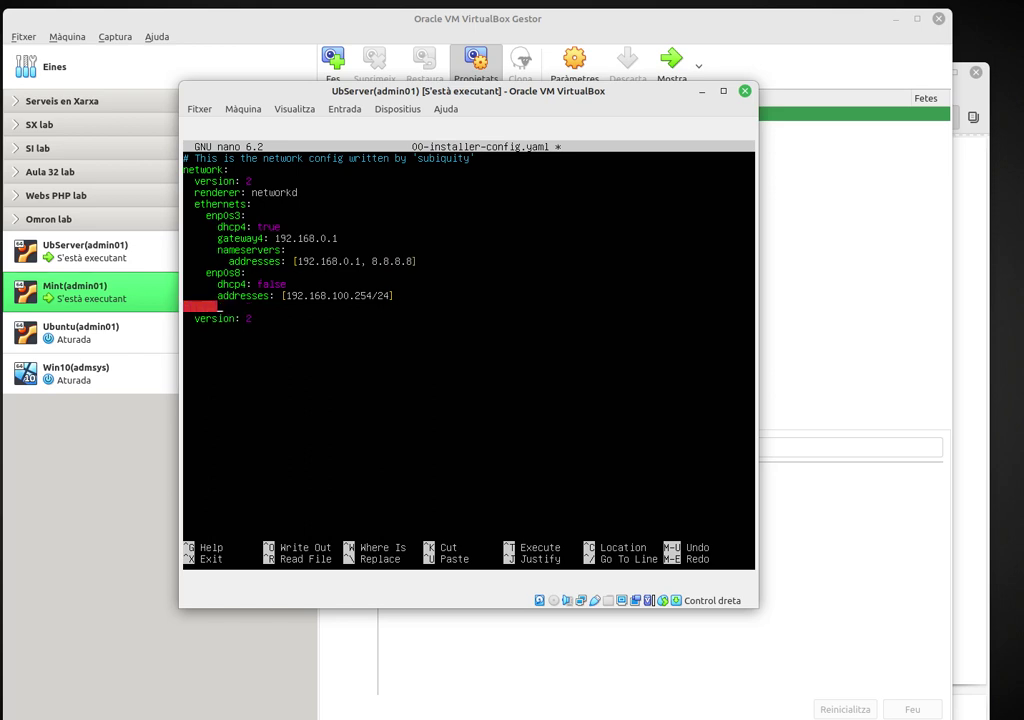
text(nameservers)
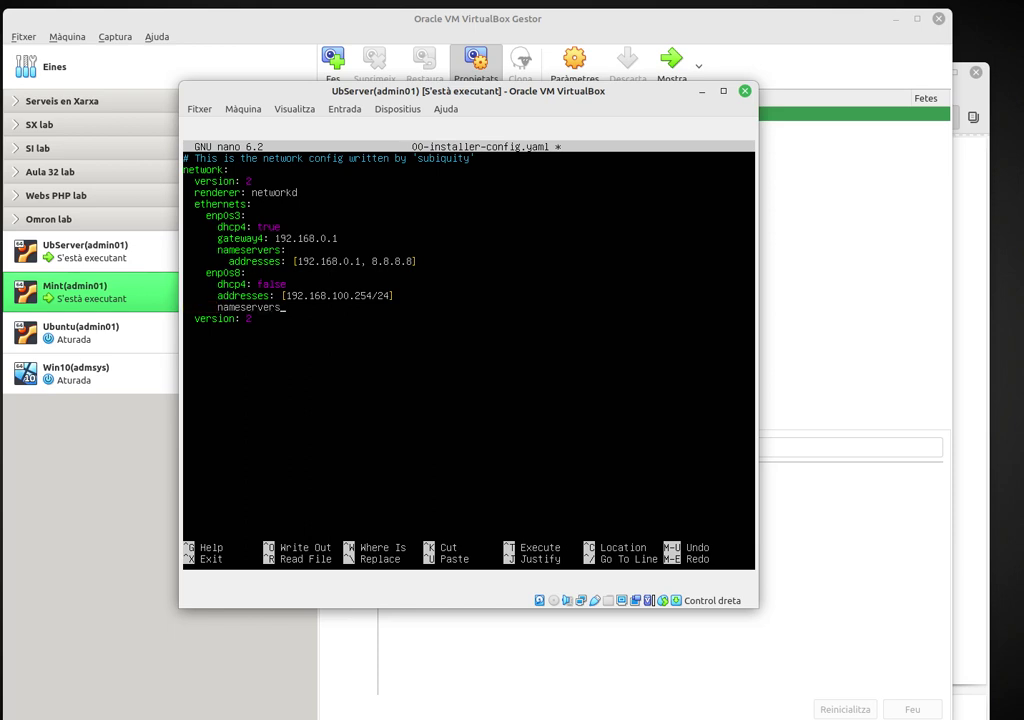
text(:)
key(Return)
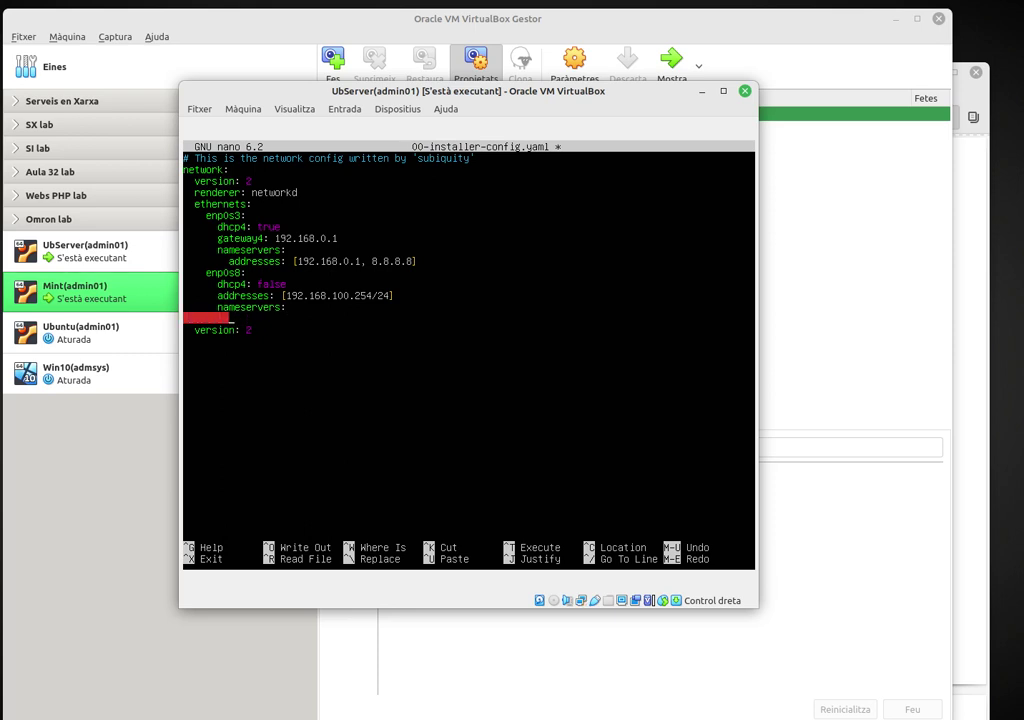
text(address)
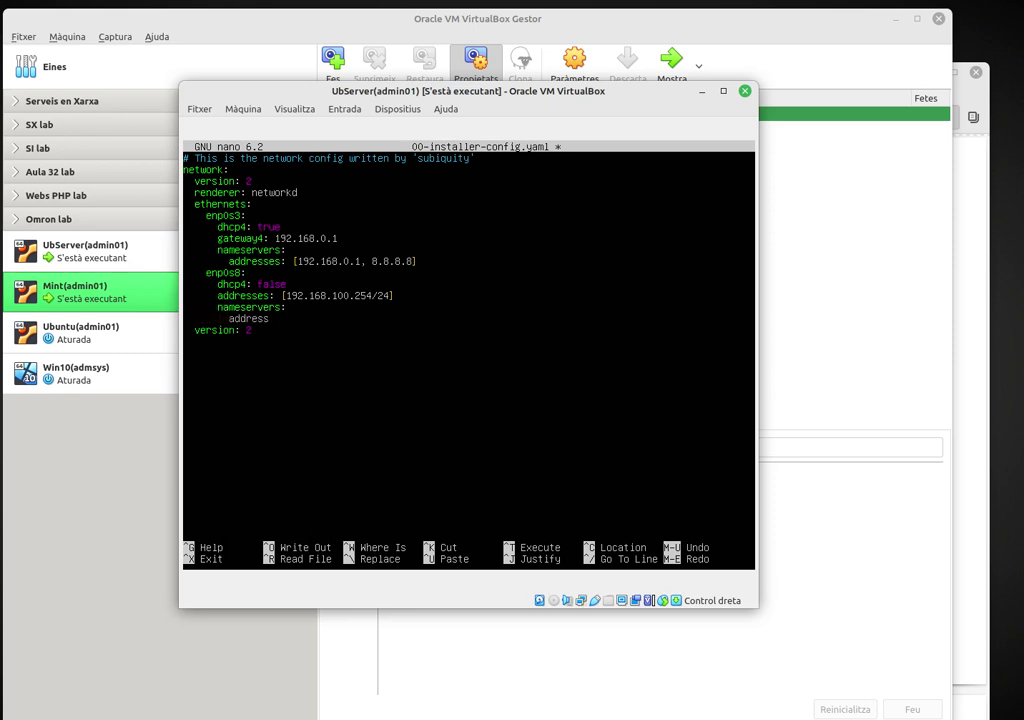
text(es: [192.168.100.25)
key(BackSpace)
key(BackSpace)
key(BackSpace)
text(254)
key(ctrl+o)
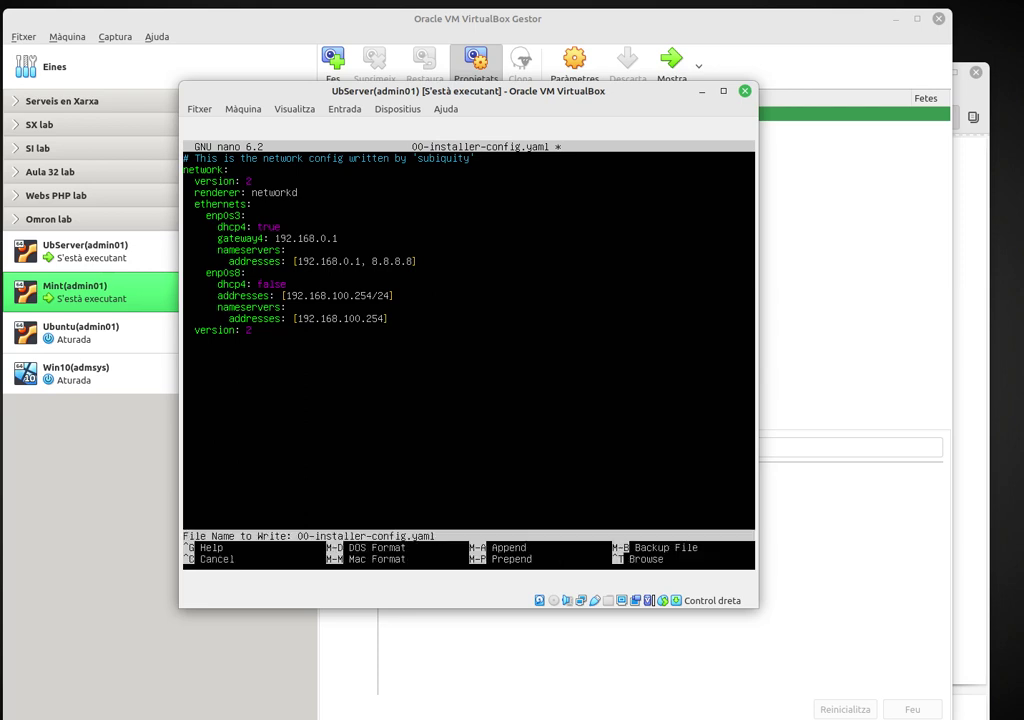
key(Return)
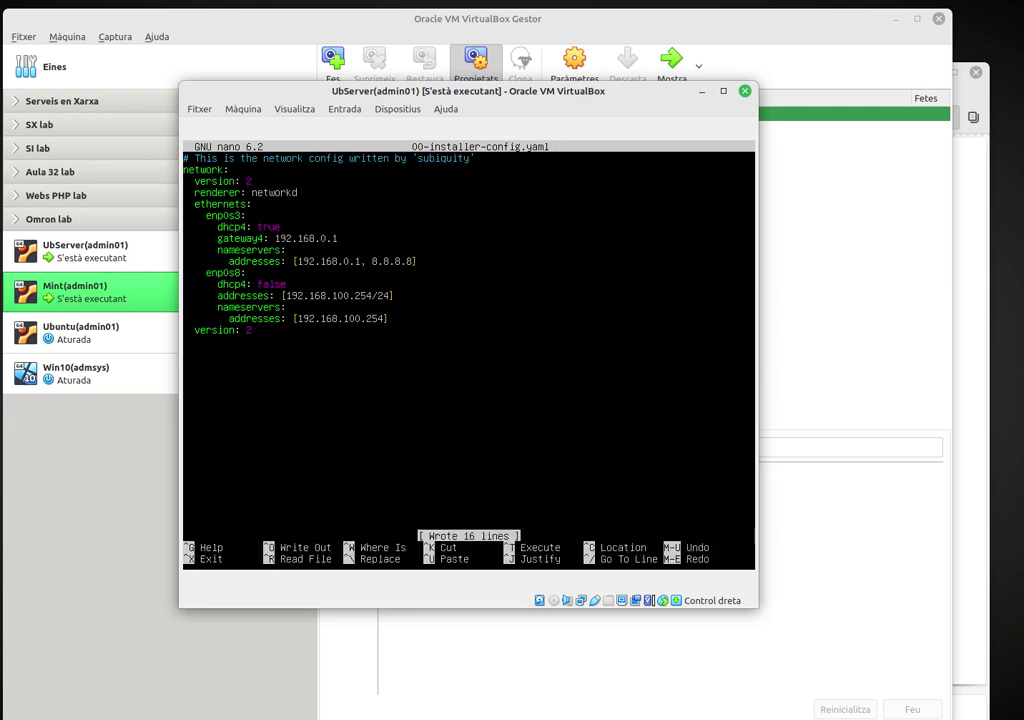
key(ctrl+x)
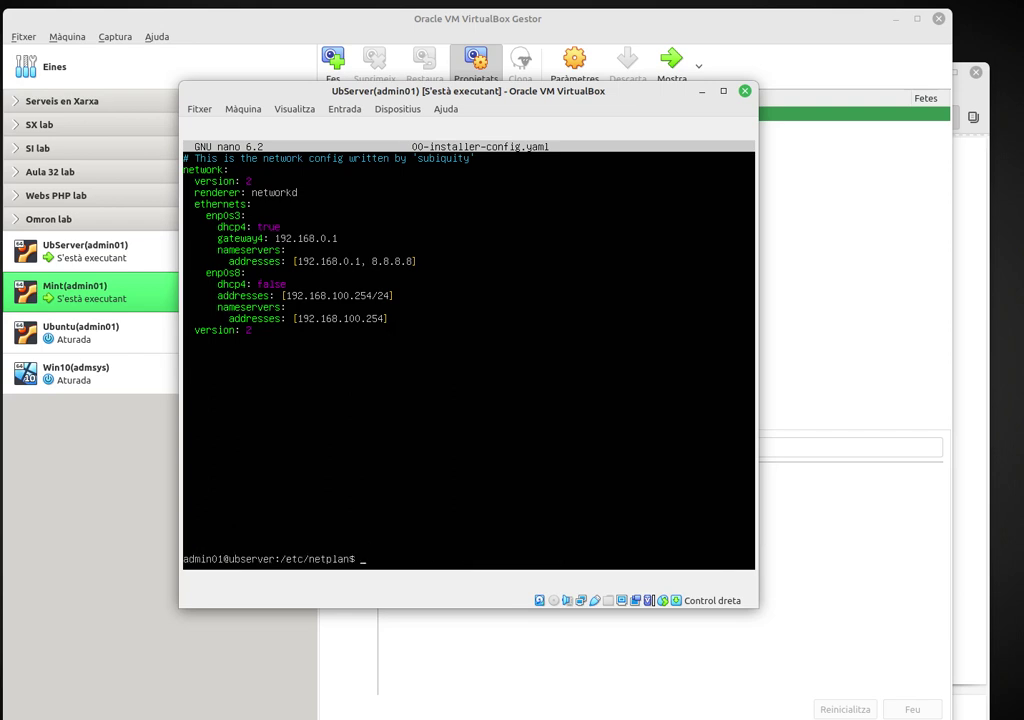
- Apply the netplan configuration with sudo and clear the terminal
text(sudo netplan apply)
key(Return)
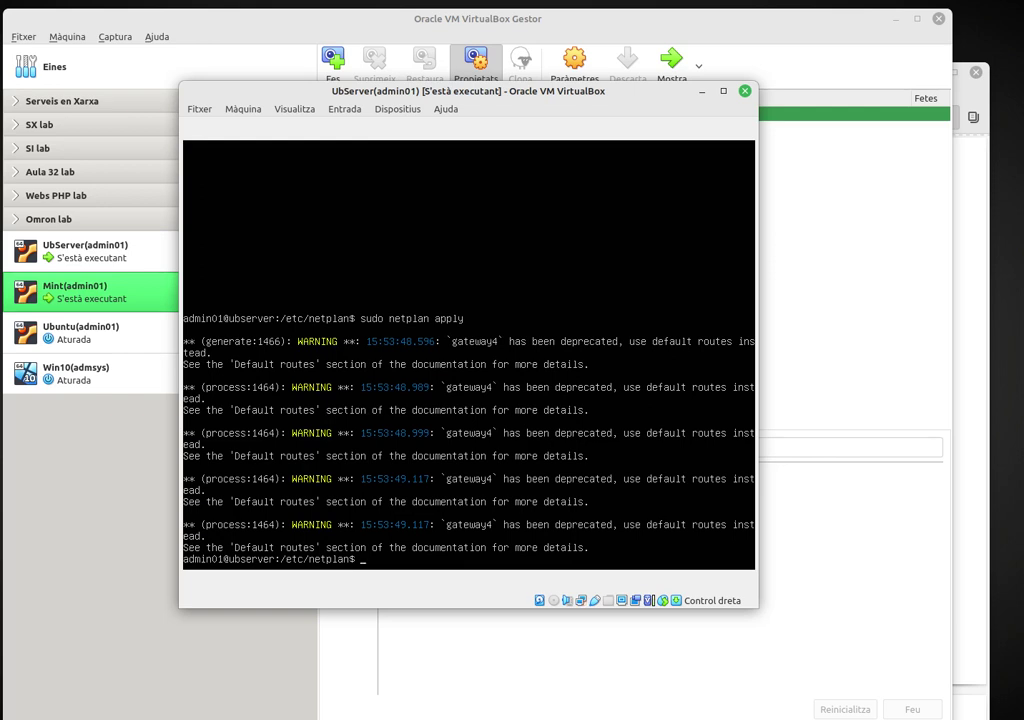
text(clear)
key(Return)
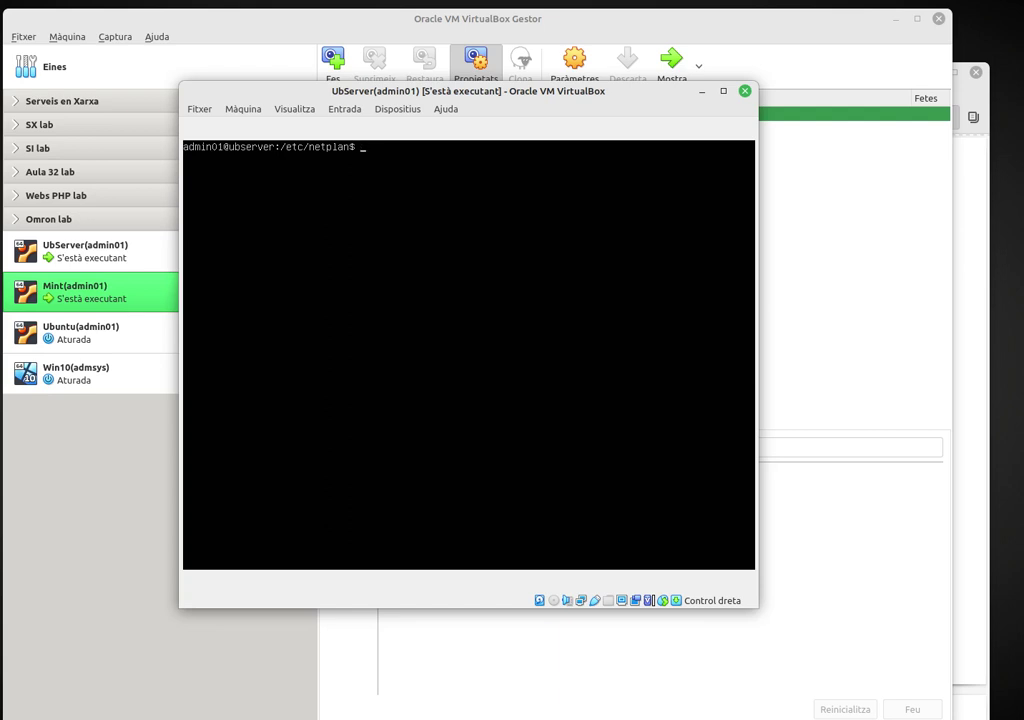
- Change to the /etc/dhcp directory and open dhcpd.conf in nano with sudo
text(cd /etc/dhcp)
key(Return)
text(s)
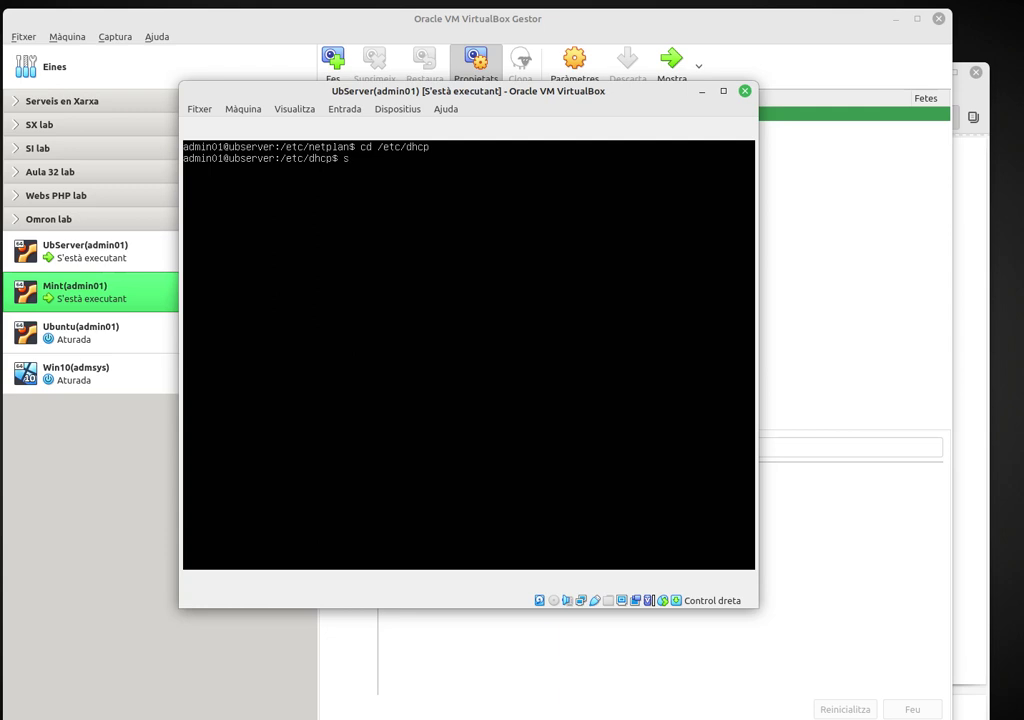
text(udo nano dhcpd.conf)
key(Return)
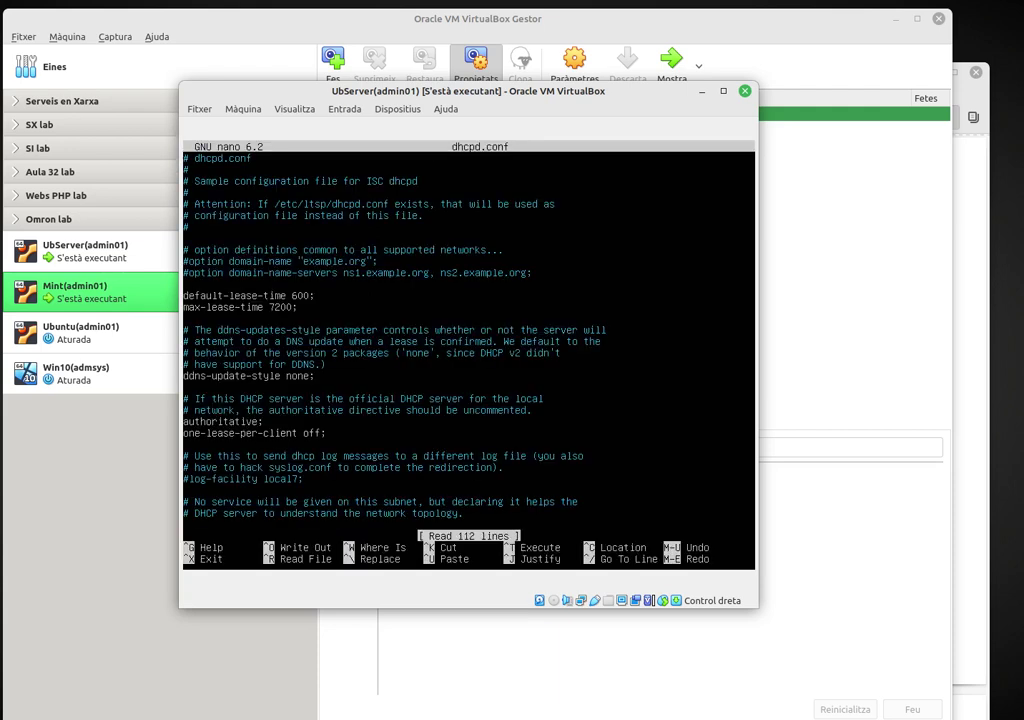
- Set option domain-name-servers in the 192.168.100.0 subnet block to 192.168.100.254, save dhcpd.conf and exit the editor
key(Down)
key(Down)
key(Down)
key(Down)
key(Down)
key(Down)
key(Down)
key(Down)
key(Down)
key(Down)
key(Down)
key(Down)
key(Down)
key(Down)
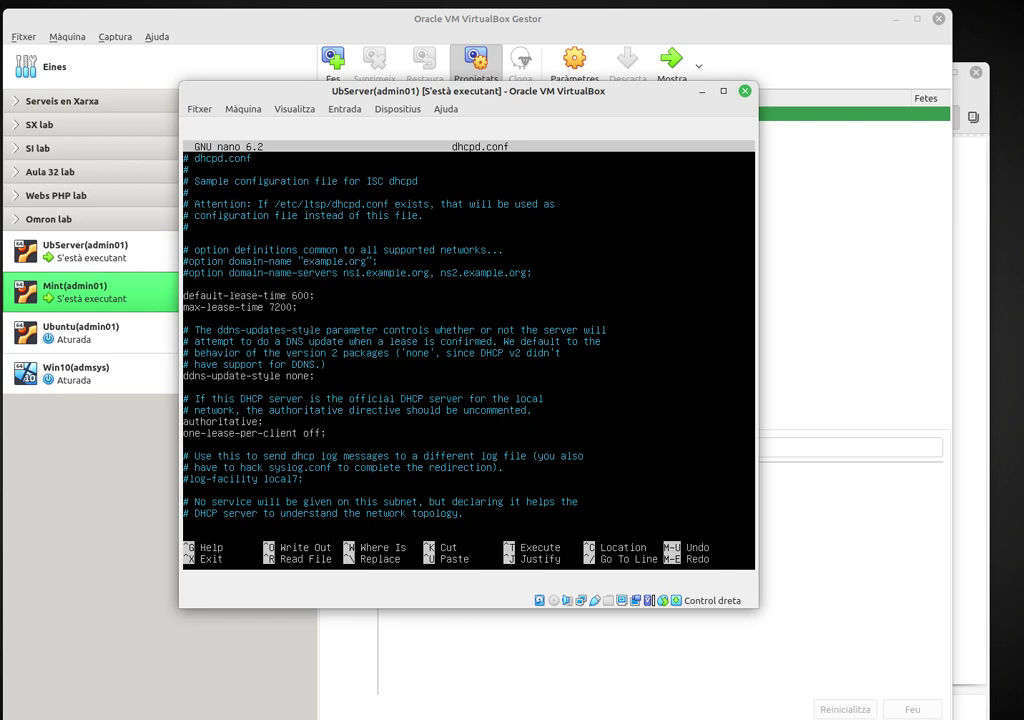
key(Down)
key(Down)
key(Down)
key(Down)
key(Down)
key(Down)
key(Down)
key(Down)
key(Down)
key(Down)
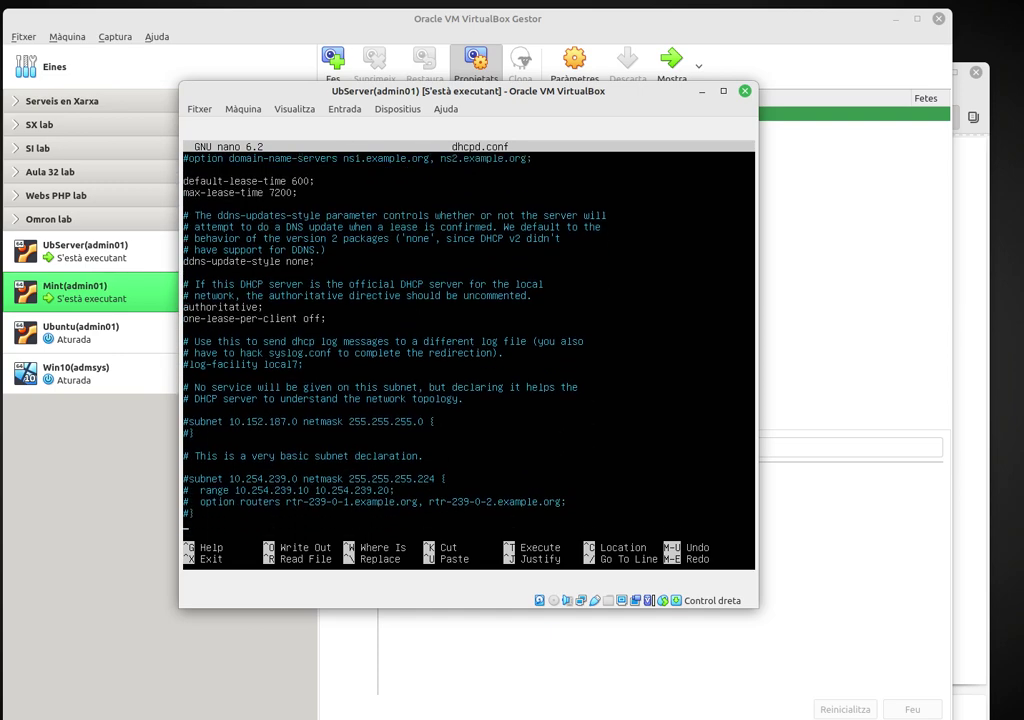
key(Down)
key(Down)
key(Down)
key(Down)
key(Down)
key(Down)
key(Down)
key(Down)
key(Down)
key(Down)
key(Down)
key(Down)
key(Down)
key(Down)
key(Down)
key(Down)
key(Down)
key(Down)
key(Down)
key(Down)
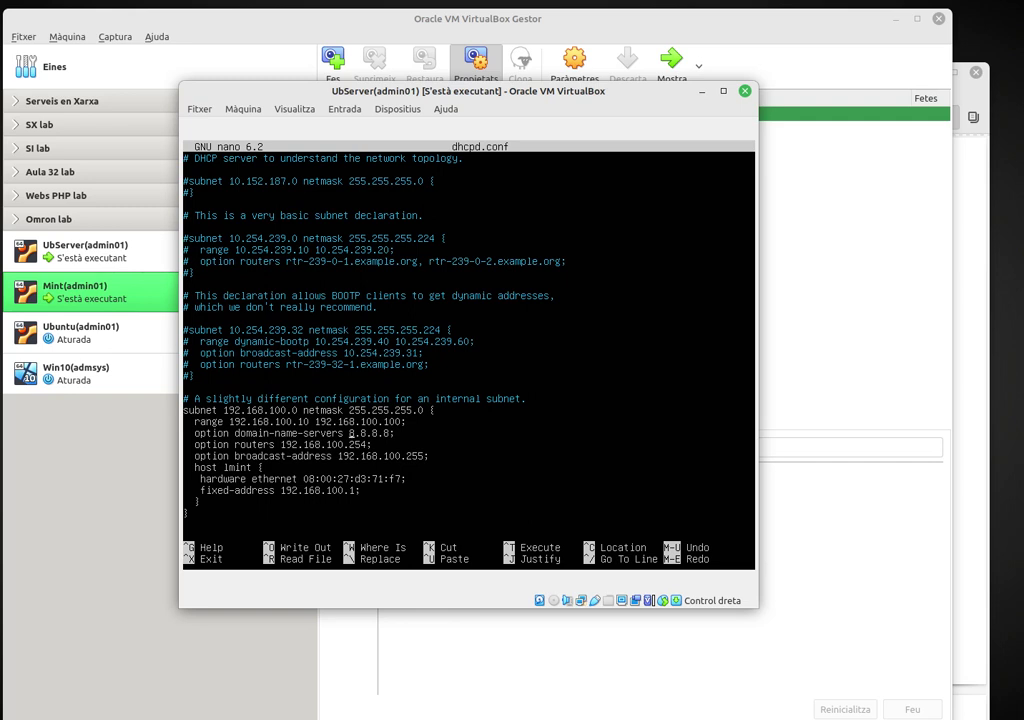
text(192.168.100.254)
key(Delete)
key(Delete)
key(Delete)
key(Delete)
key(Delete)
key(ctrl+o)
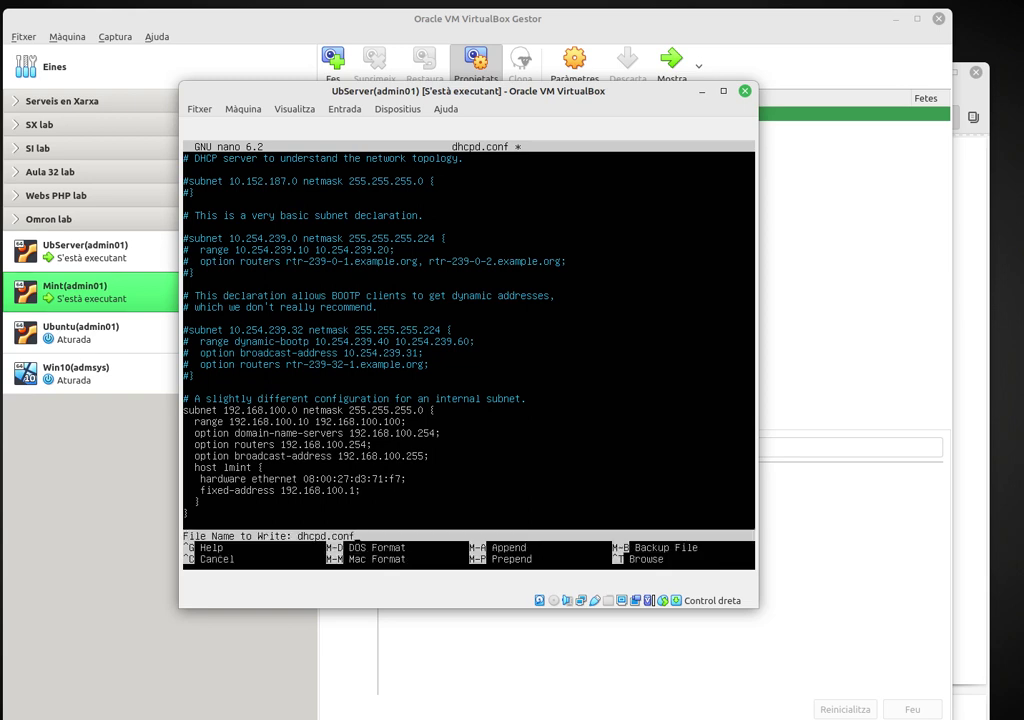
key(Return)
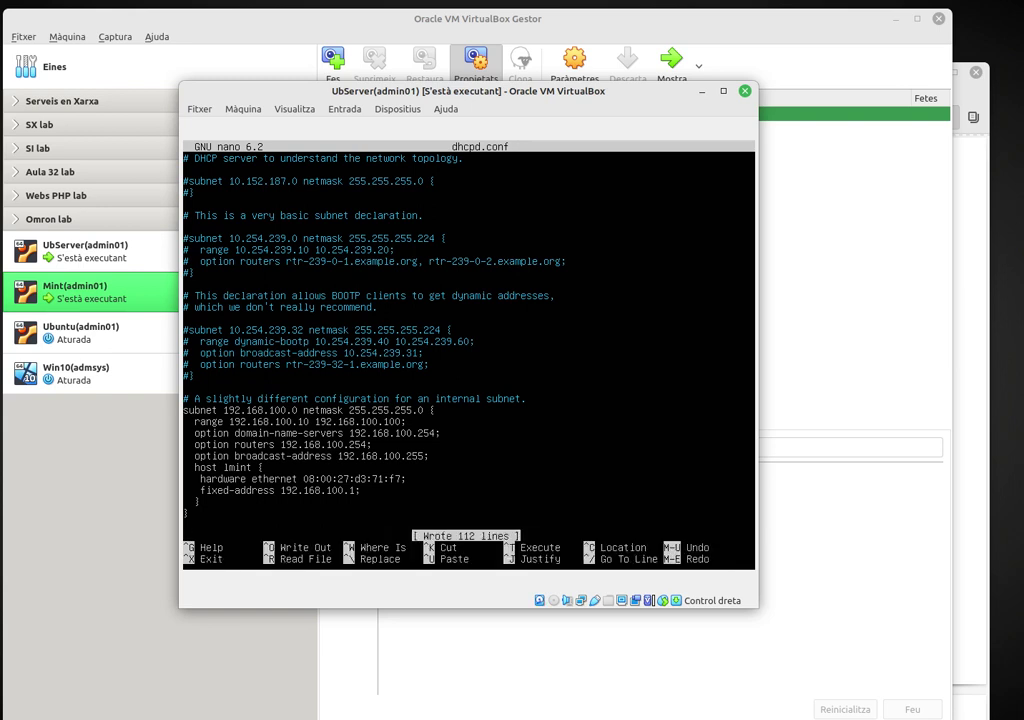
key(ctrl+x)
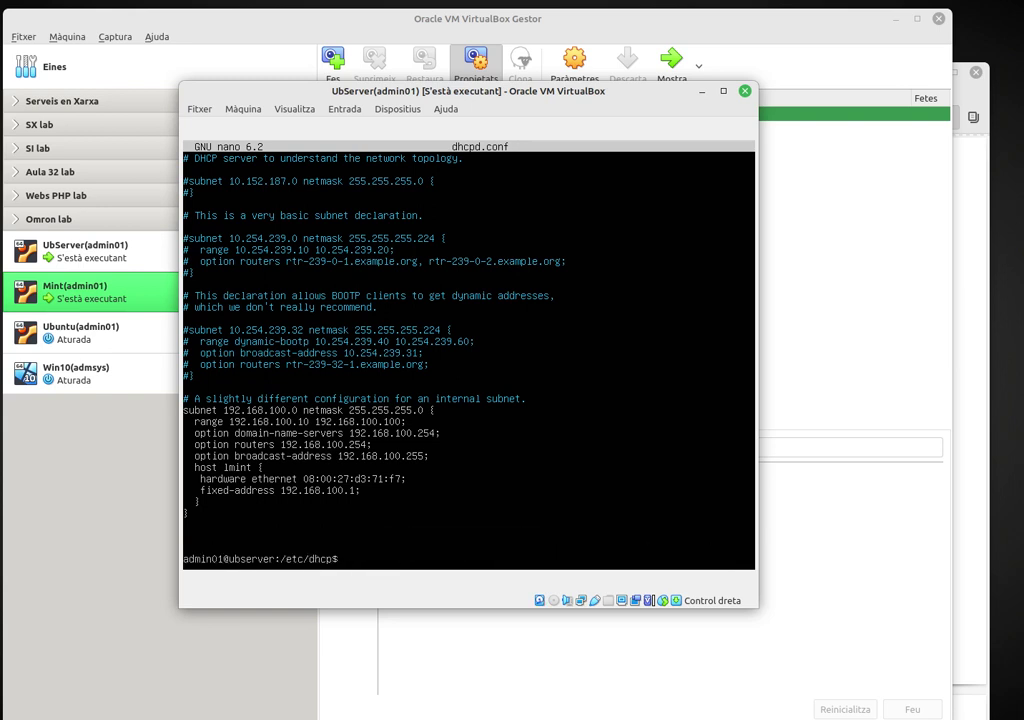
- Restart the isc-dhcp-server service with sudo
text(sudo service isc-dhcp-server)
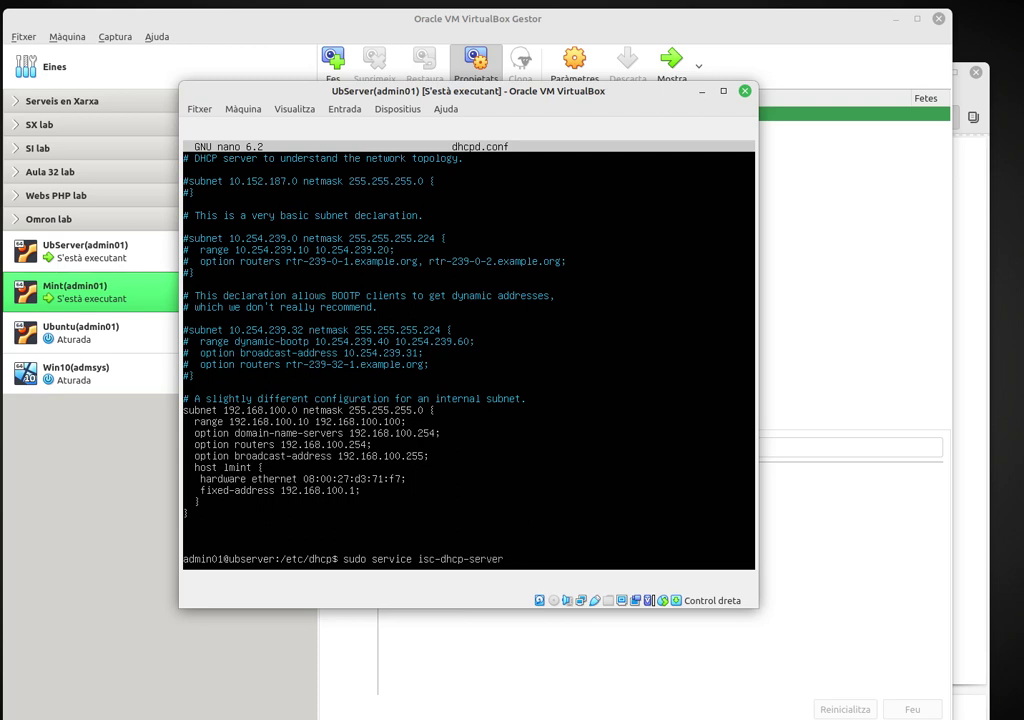
text( restart)
key(Return)
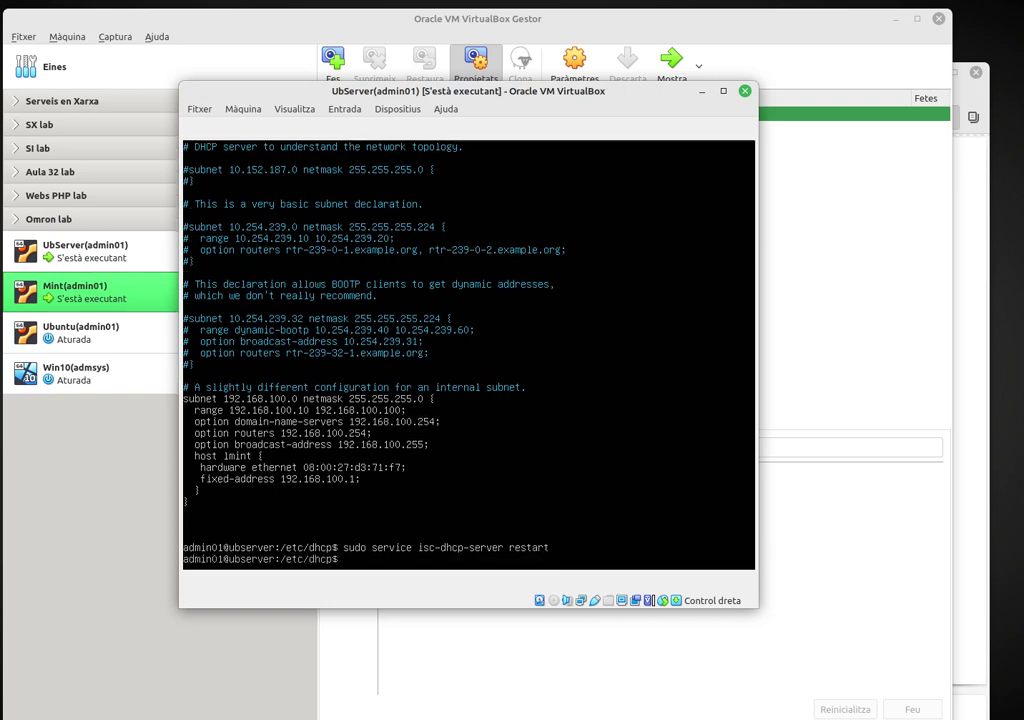
- Check the status of the isc-dhcp-server service with sudo and return to the prompt
key(Up)
key(BackSpace)
key(BackSpace)
key(BackSpace)
key(BackSpace)
key(BackSpace)
key(BackSpace)
key(BackSpace)
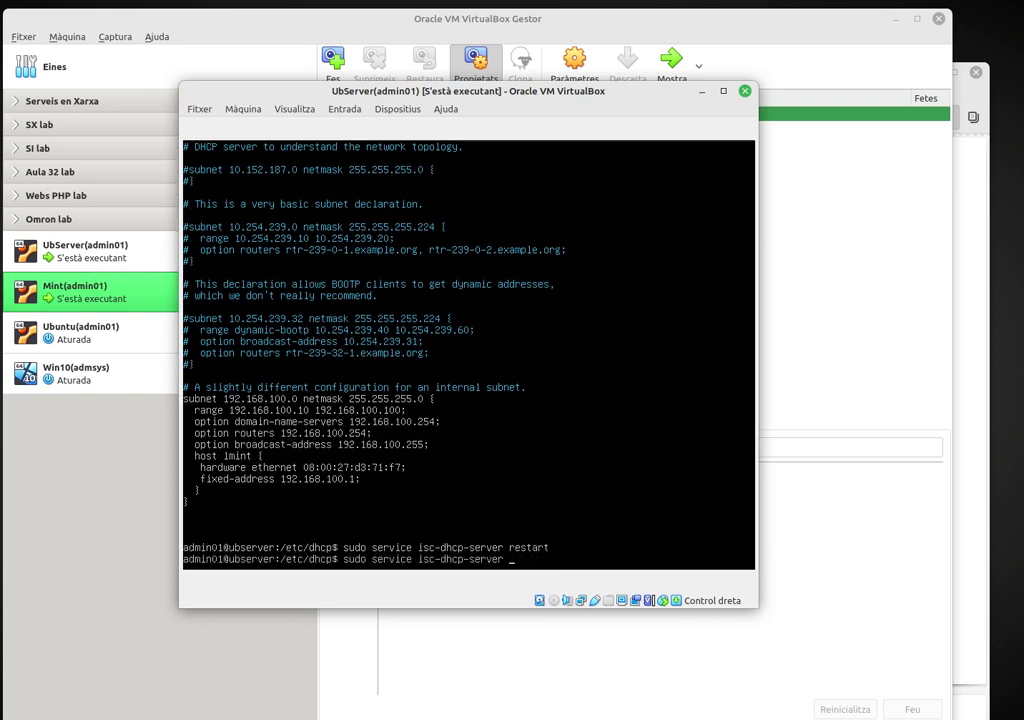
text(status)
key(Return)
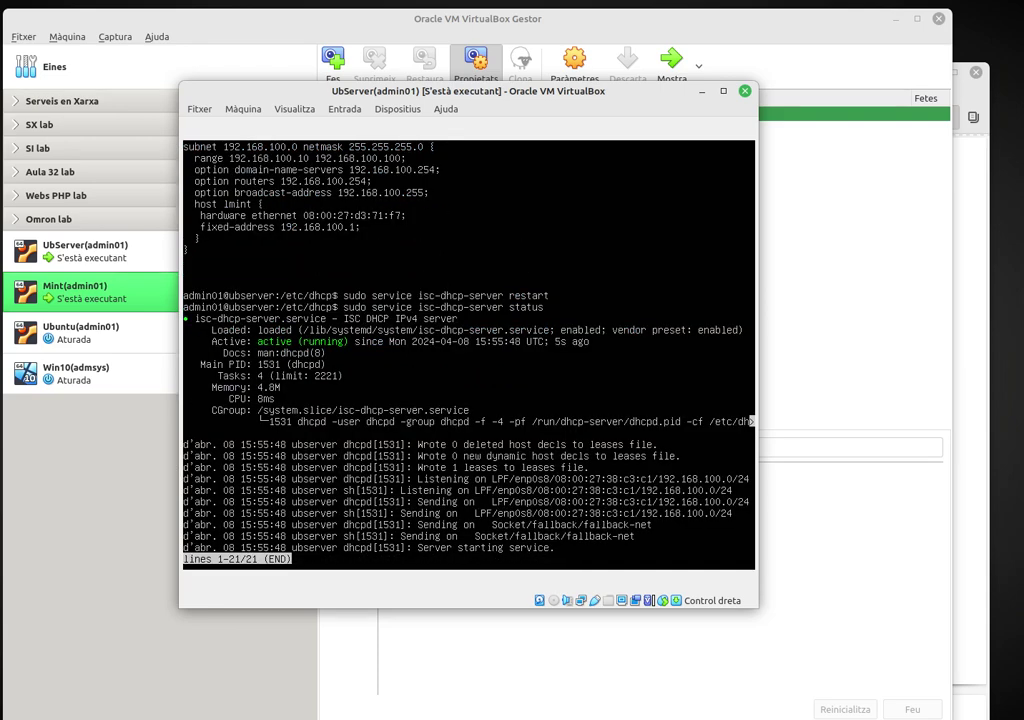
key(q)
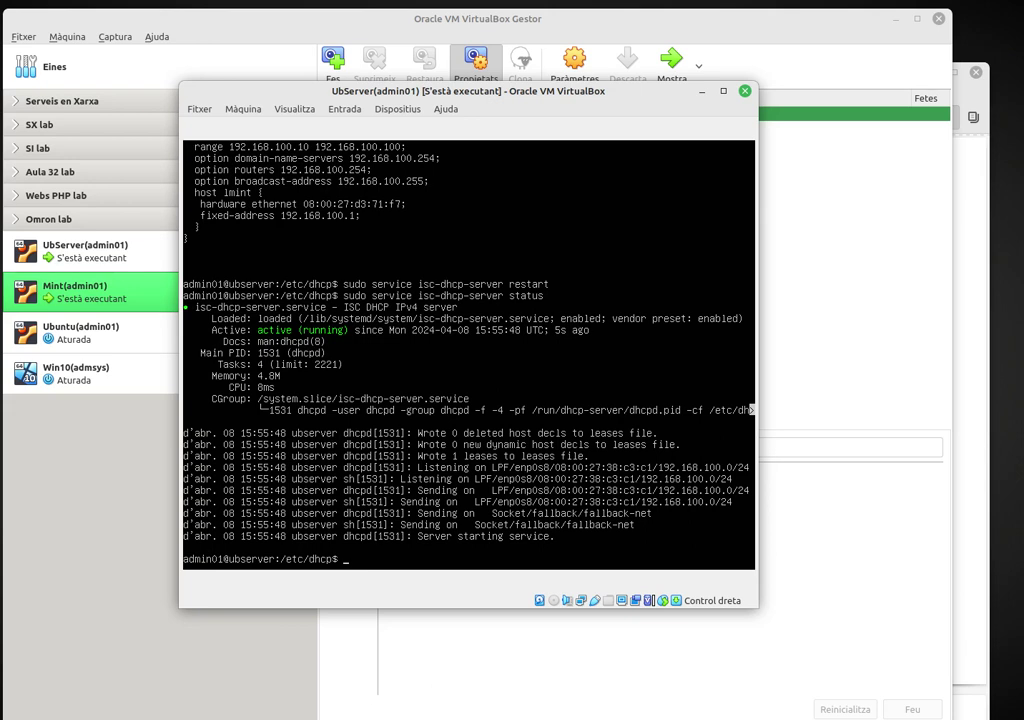
- Switch to the Mint VM, reboot it from its terminal and log back in with the account password
click(730, 700)
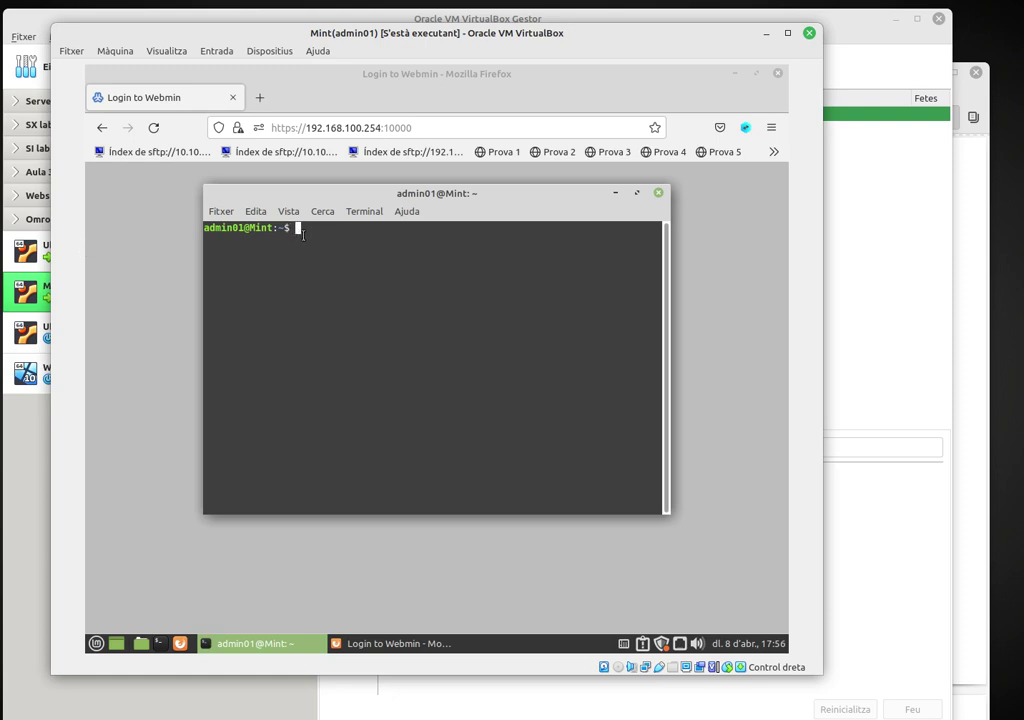
text(reboot)
key(Return)
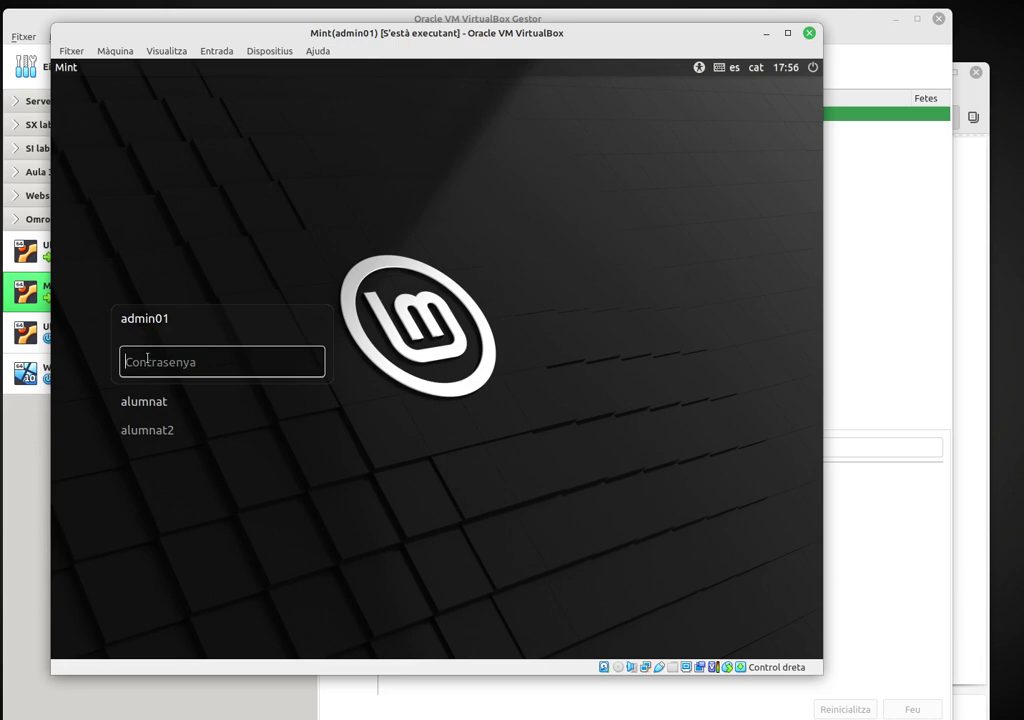
text(********)
key(Return)
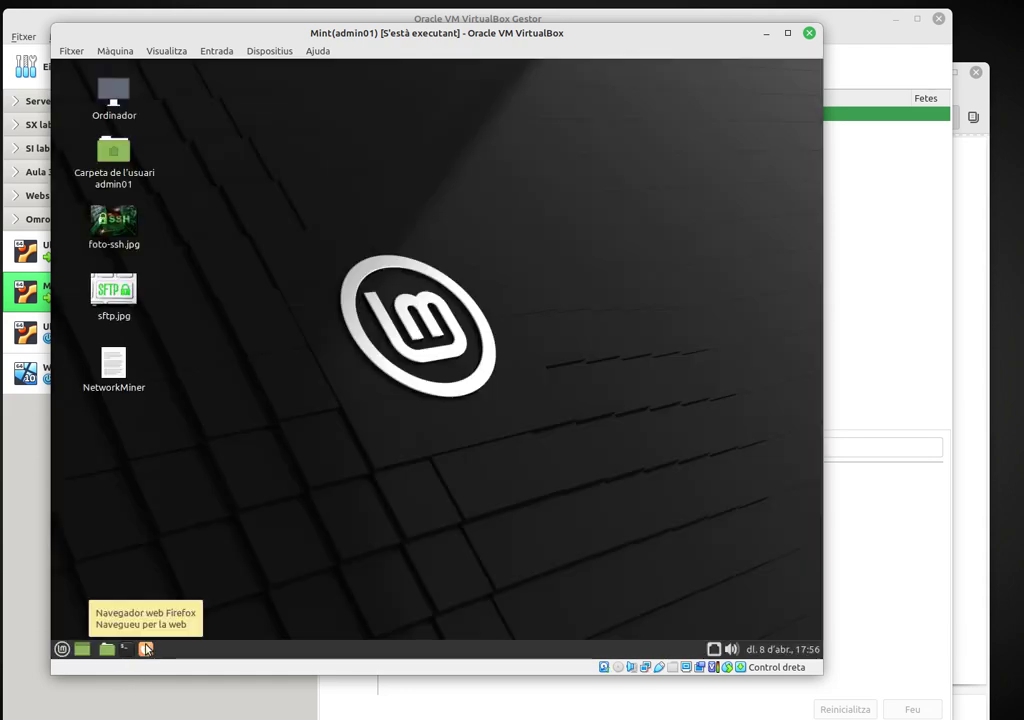
click(146, 649)
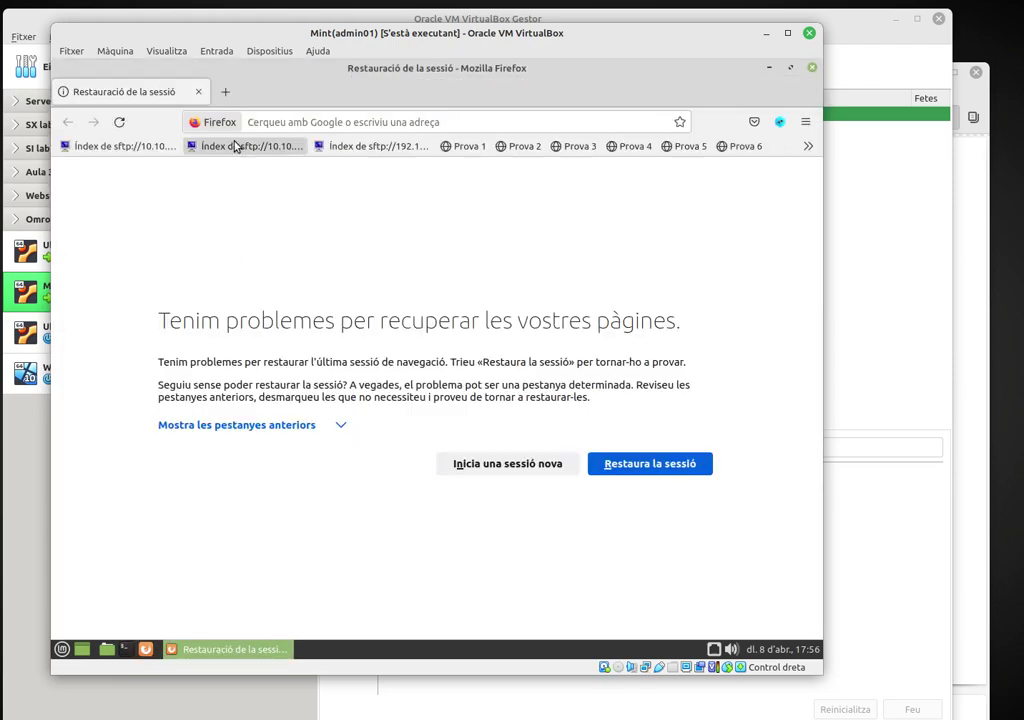
click(278, 122)
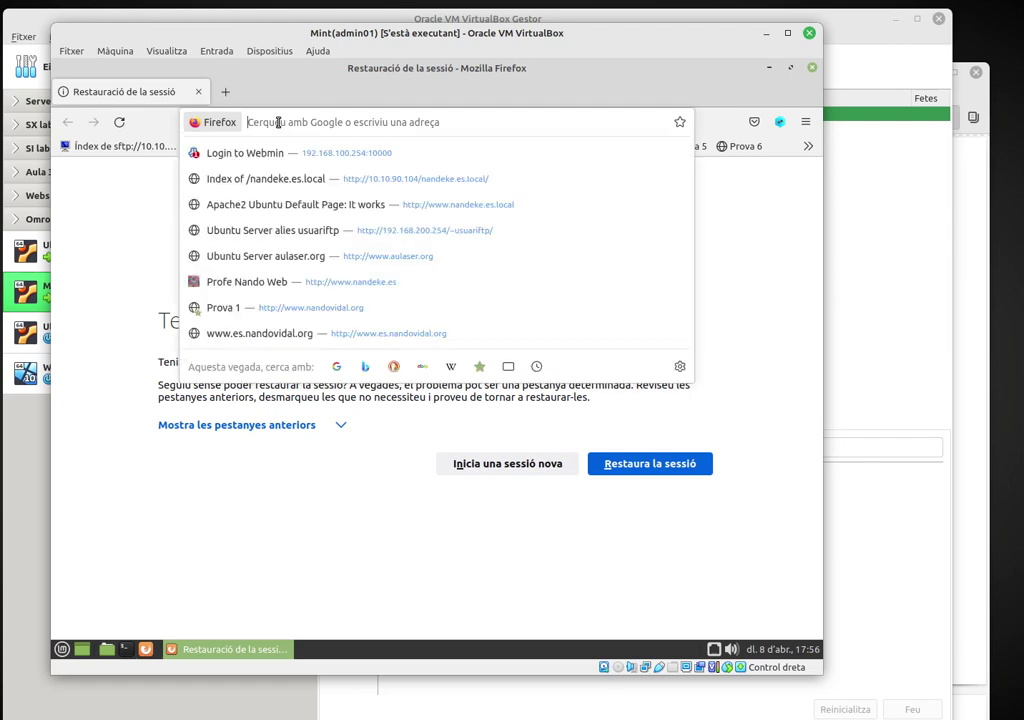
text(http)
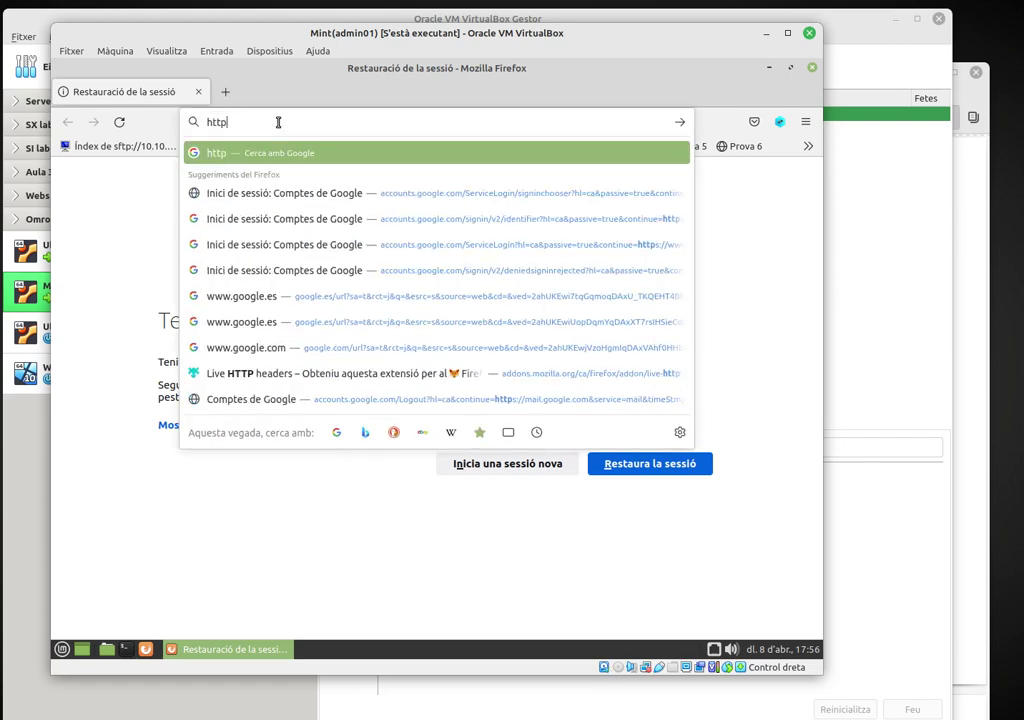
text(s)
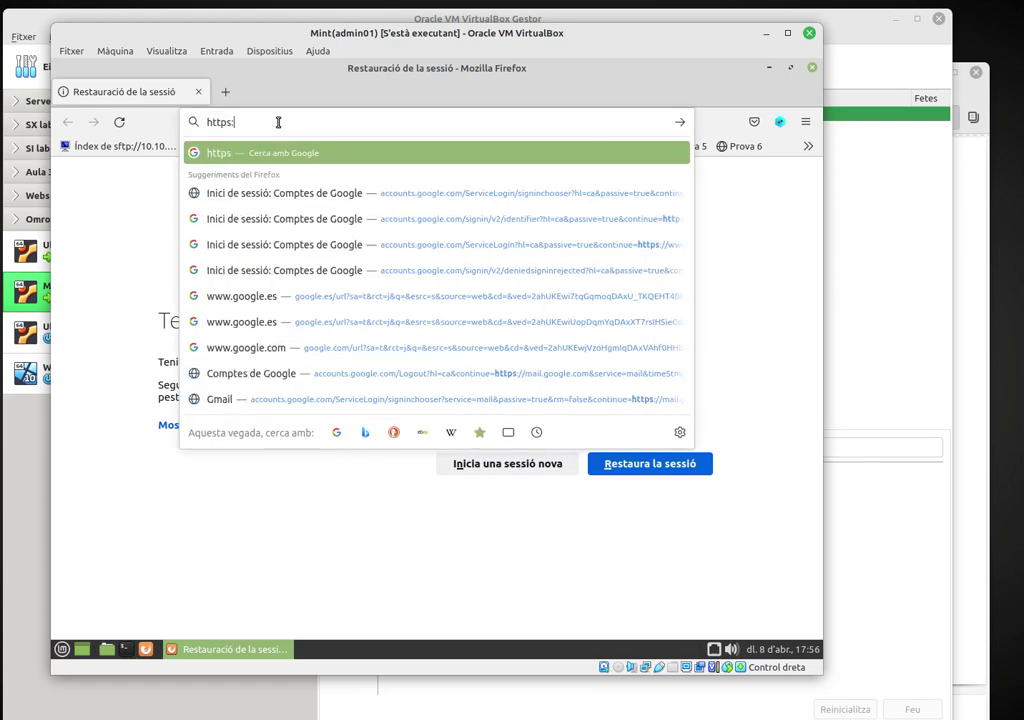
text(://192.168.100.254:10000/)
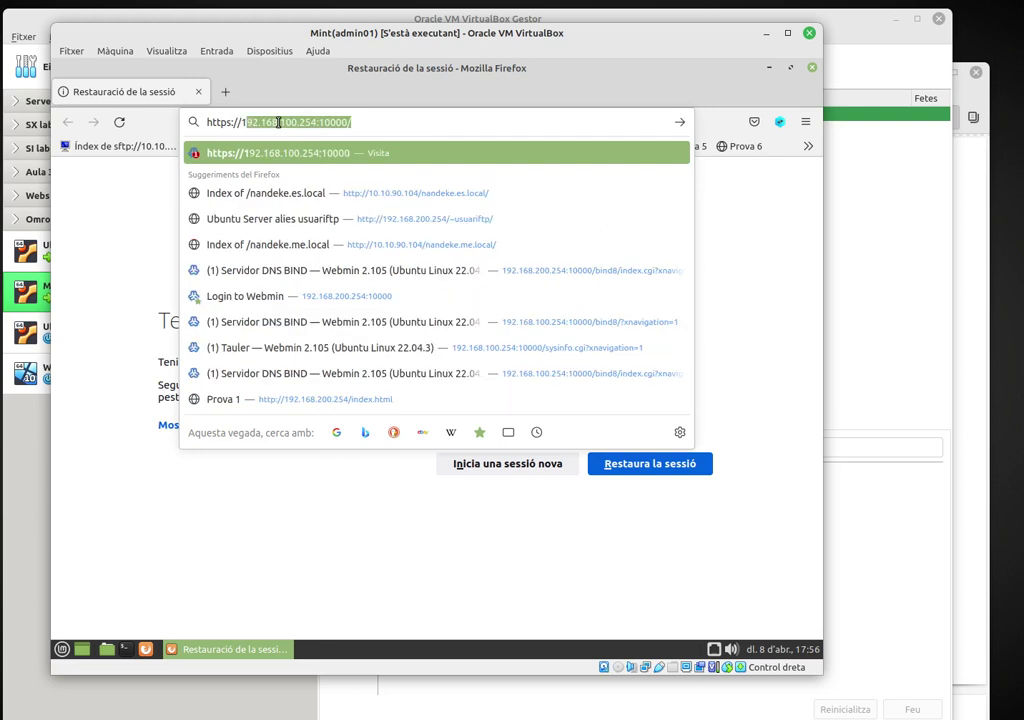
click(278, 122)
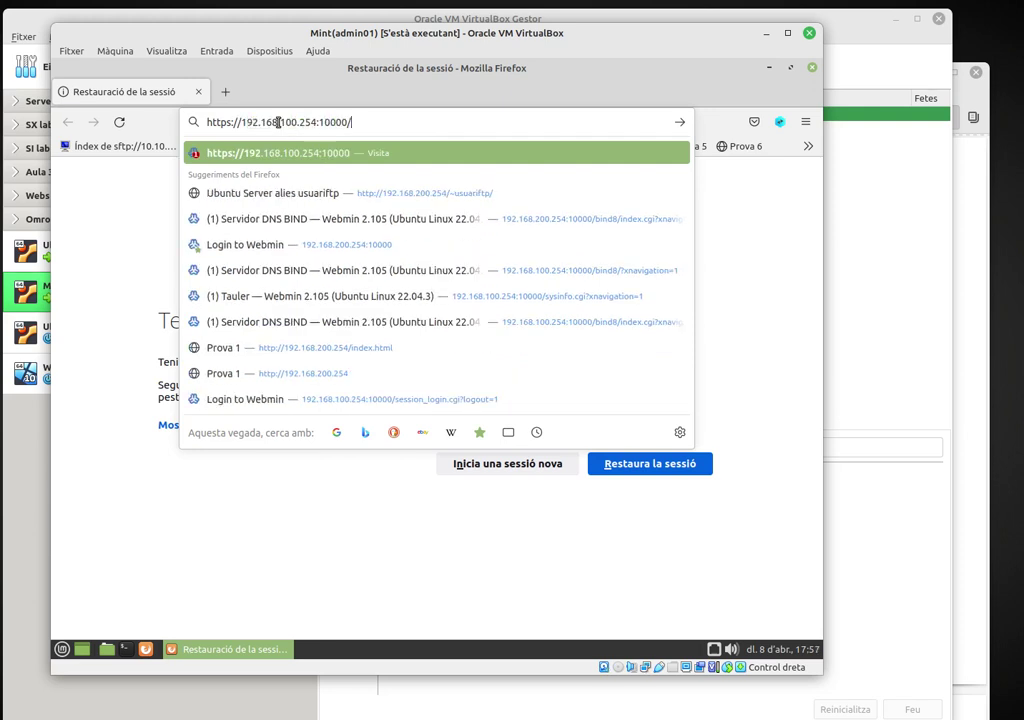
click(349, 122)
key(BackSpace)
click(366, 148)
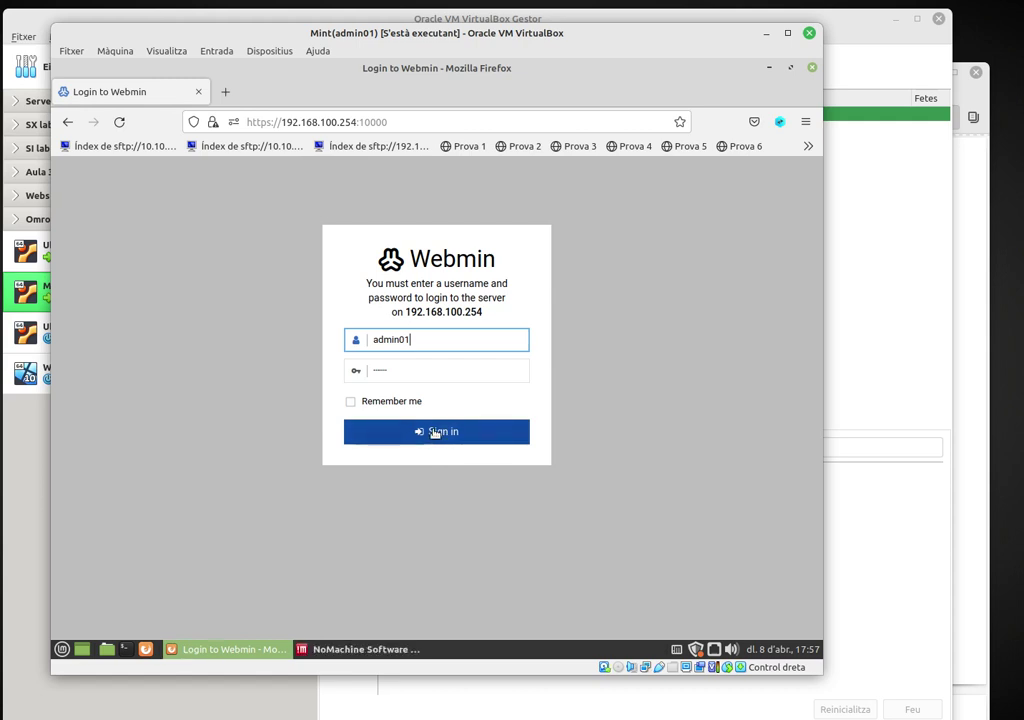
click(435, 432)
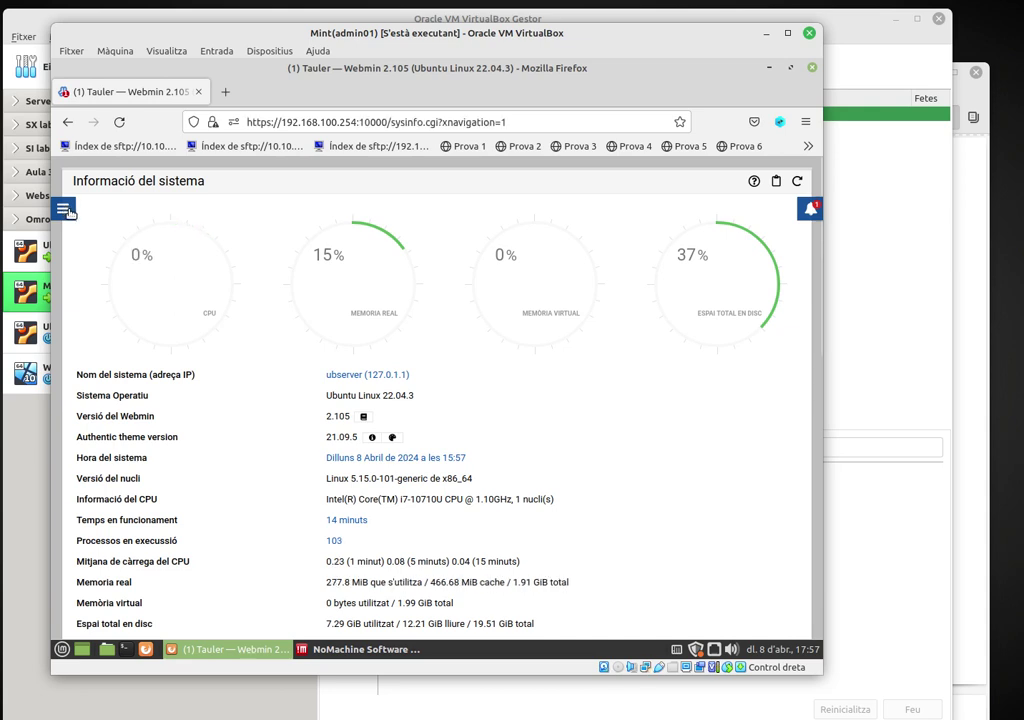
- Refresh the Webmin modules and open the Servidor DNS BIND module
click(64, 209)
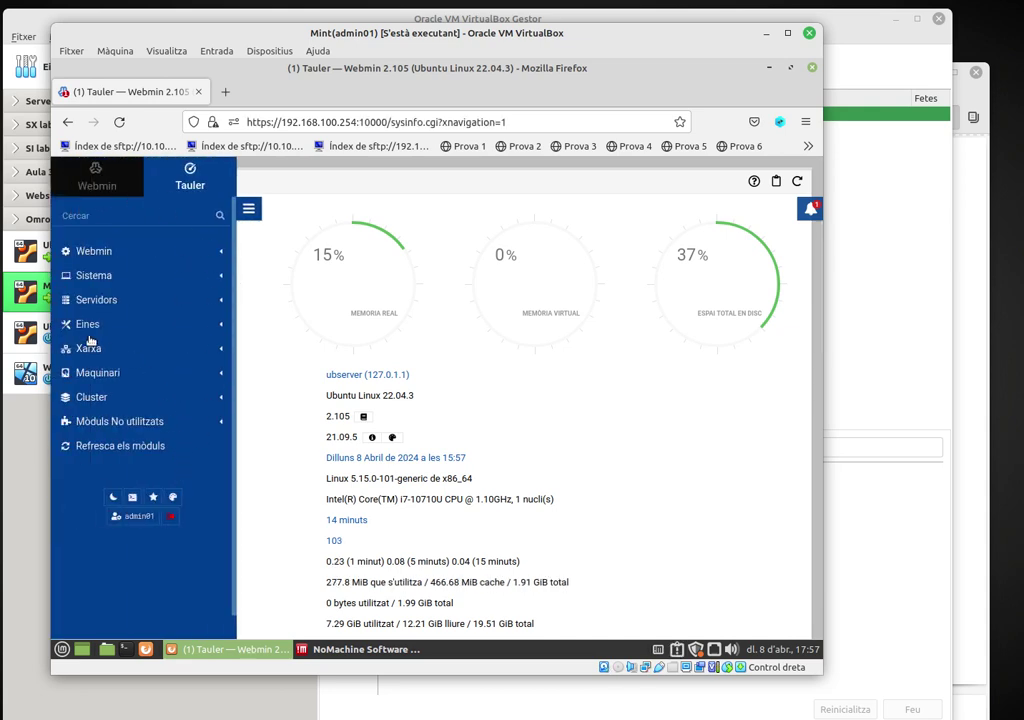
click(106, 300)
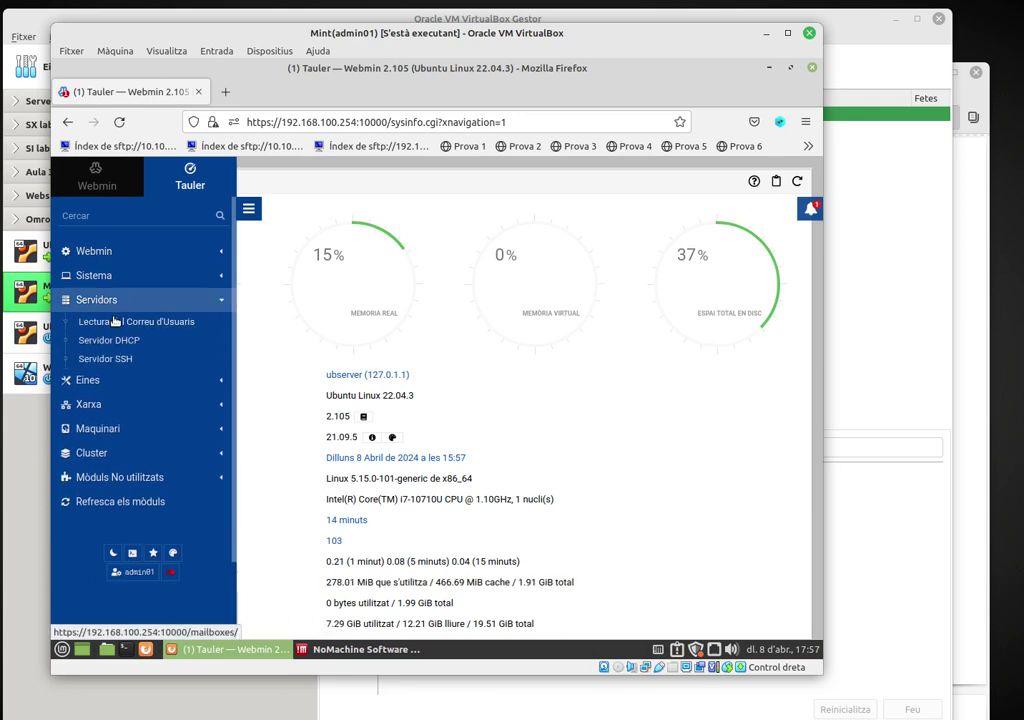
click(62, 505)
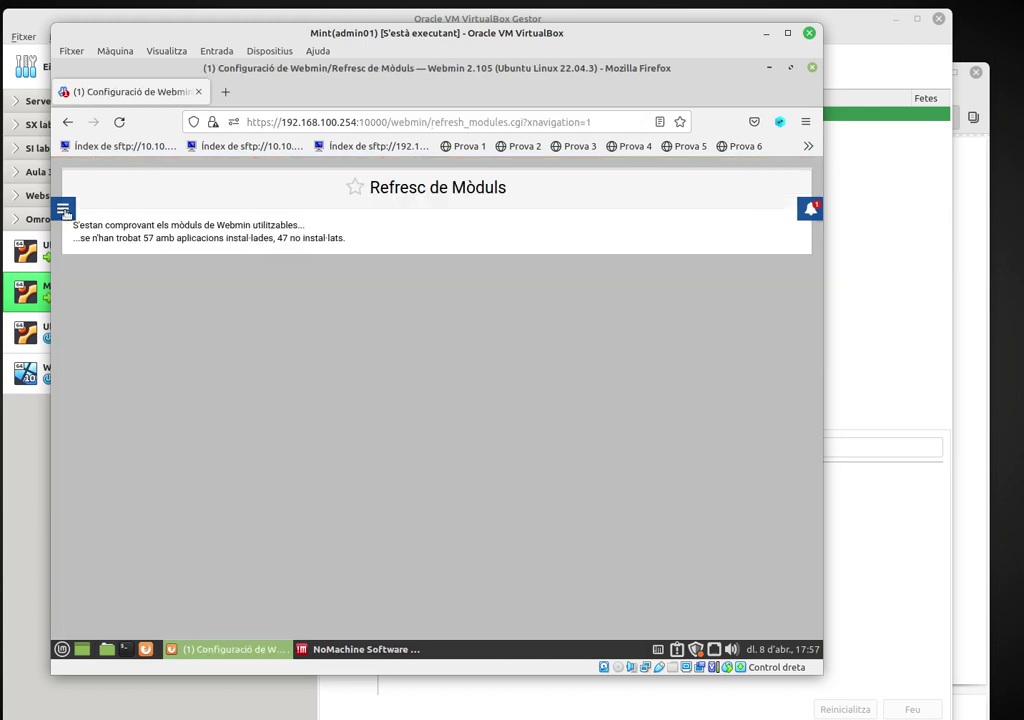
click(64, 210)
click(108, 302)
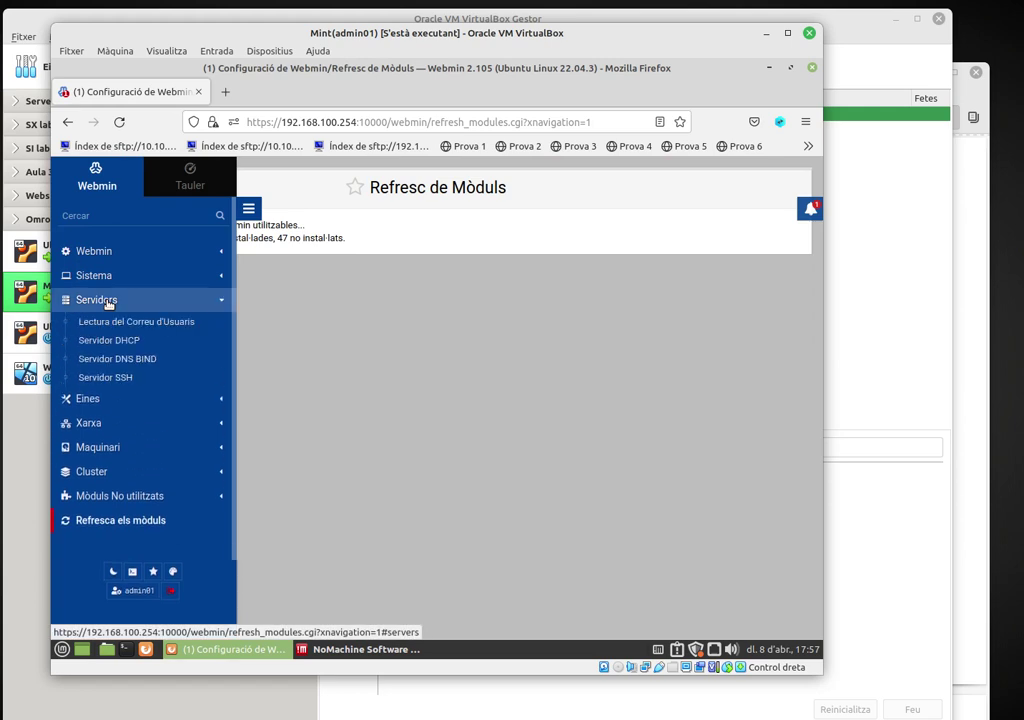
click(118, 359)
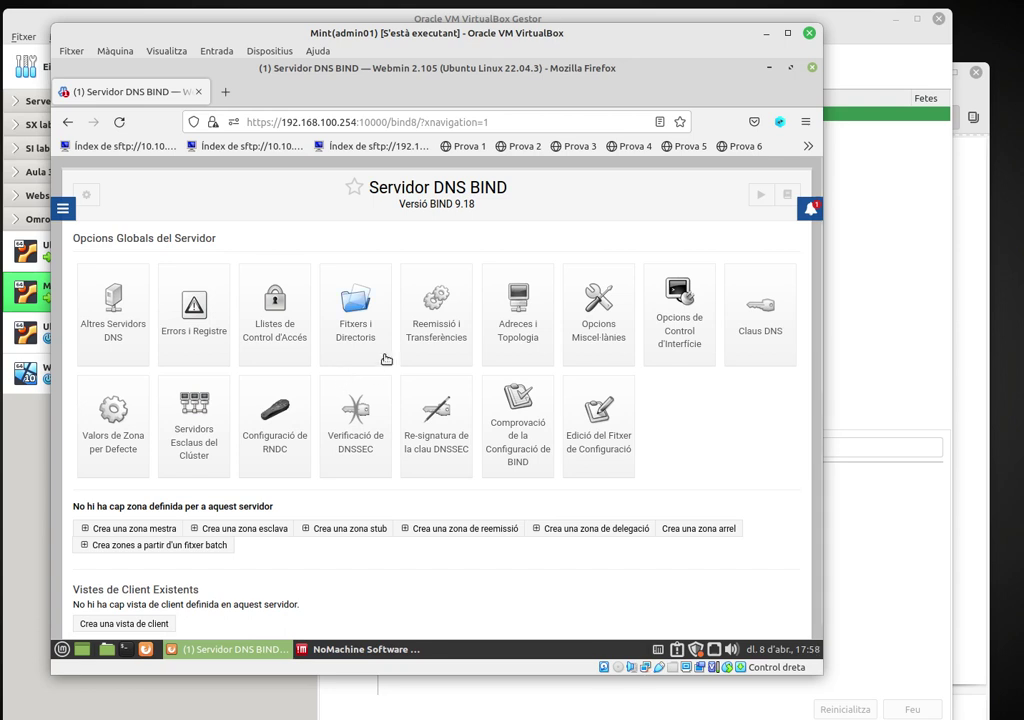
- Set the BIND forwarding servers to 192.168.0.1 and 8.8.8.8 in Reemissió i Transferències and save
click(436, 305)
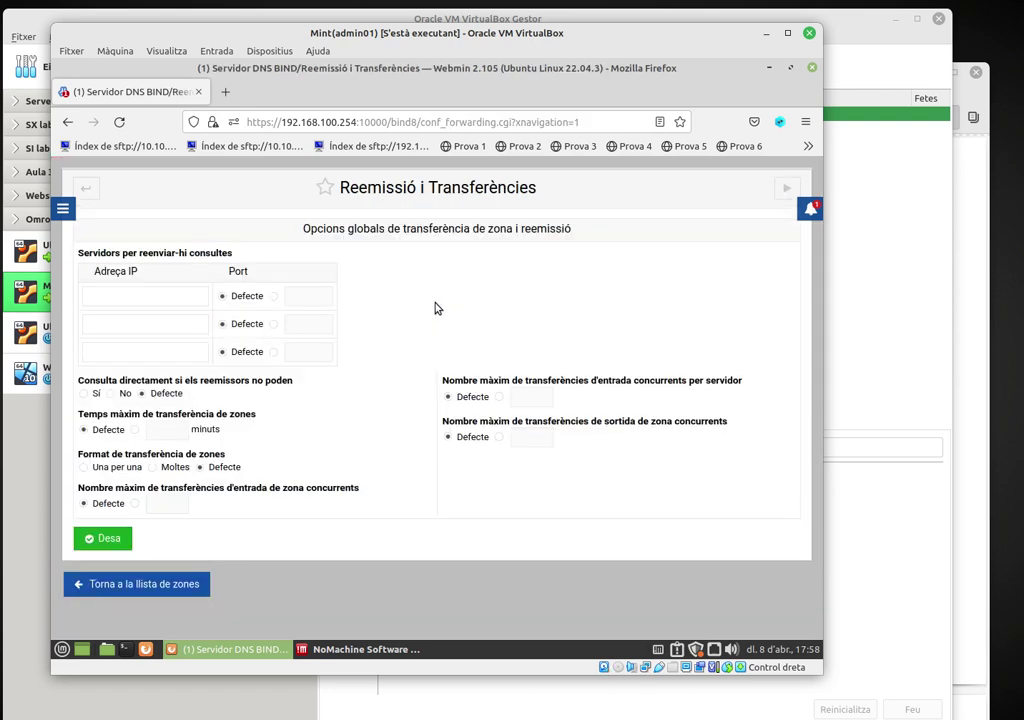
click(142, 299)
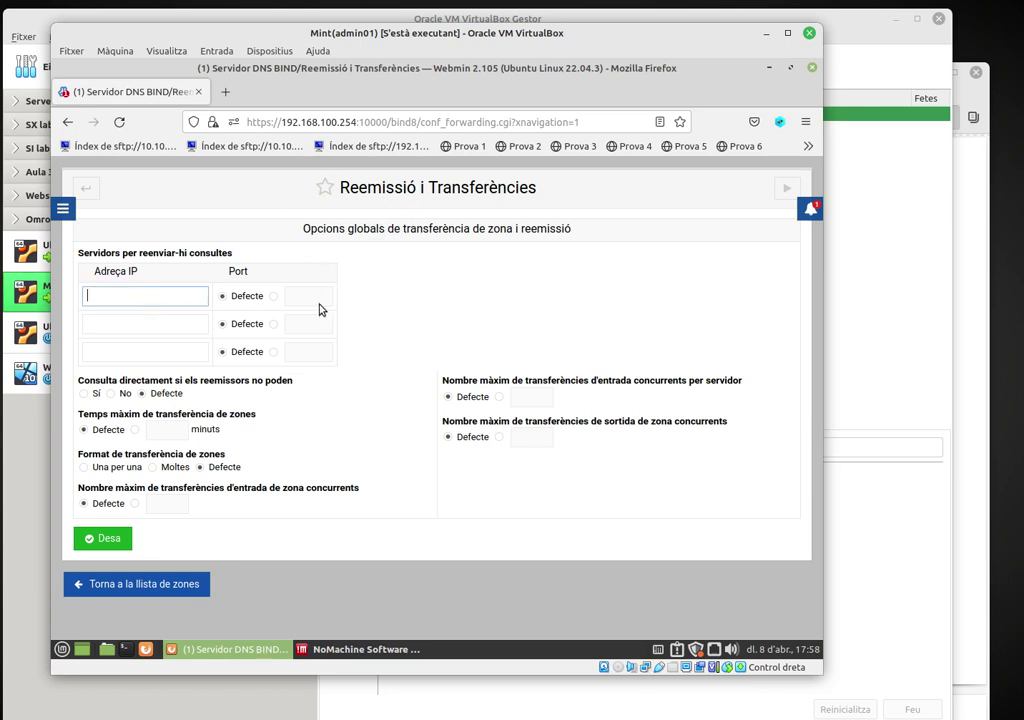
text(1)
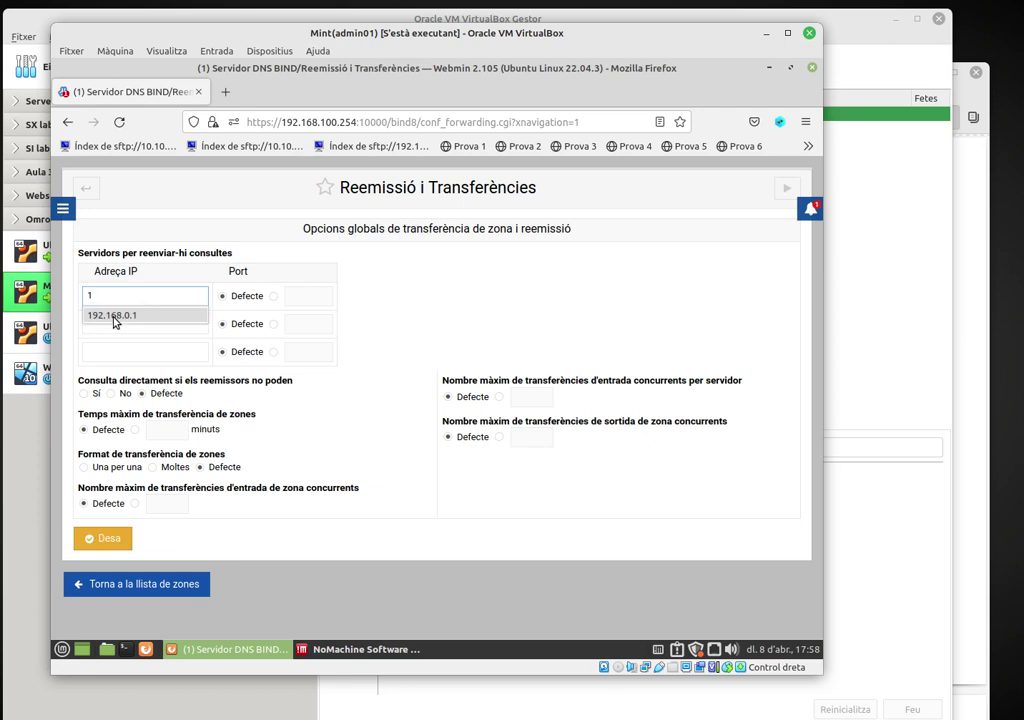
text(92.168.0.1)
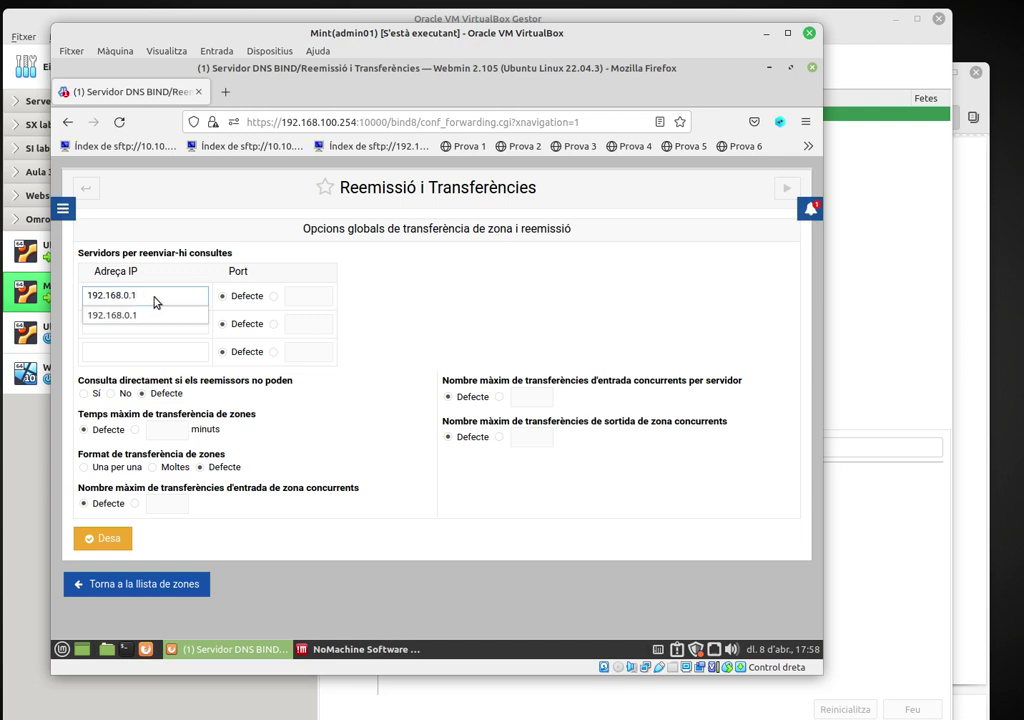
click(347, 262)
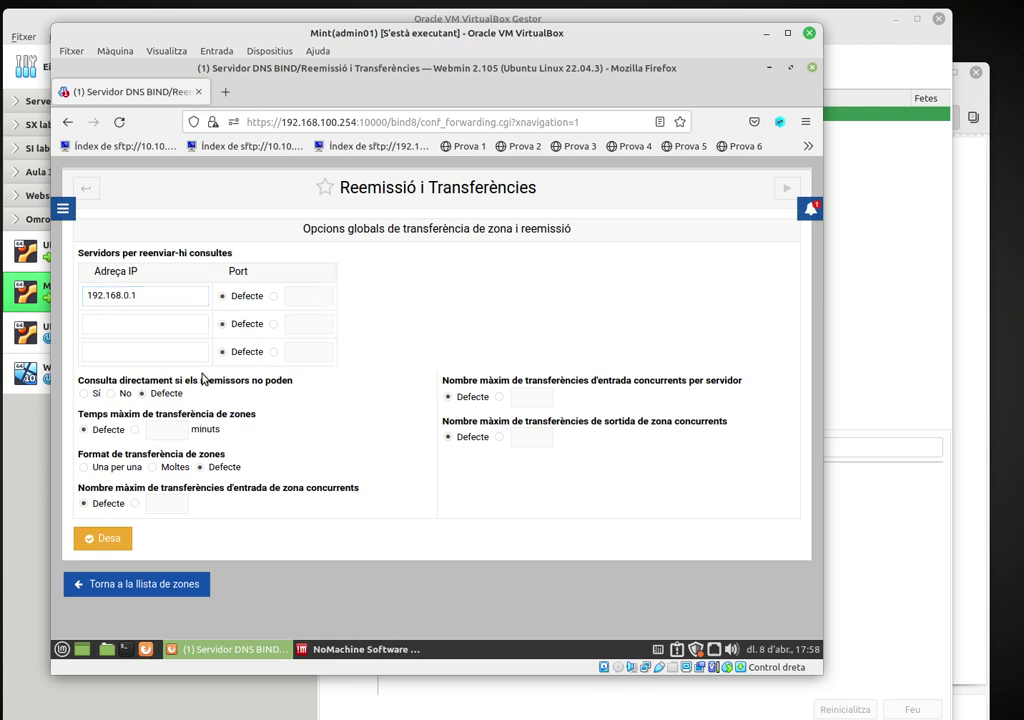
click(115, 323)
text(8.8.8.8)
click(101, 541)
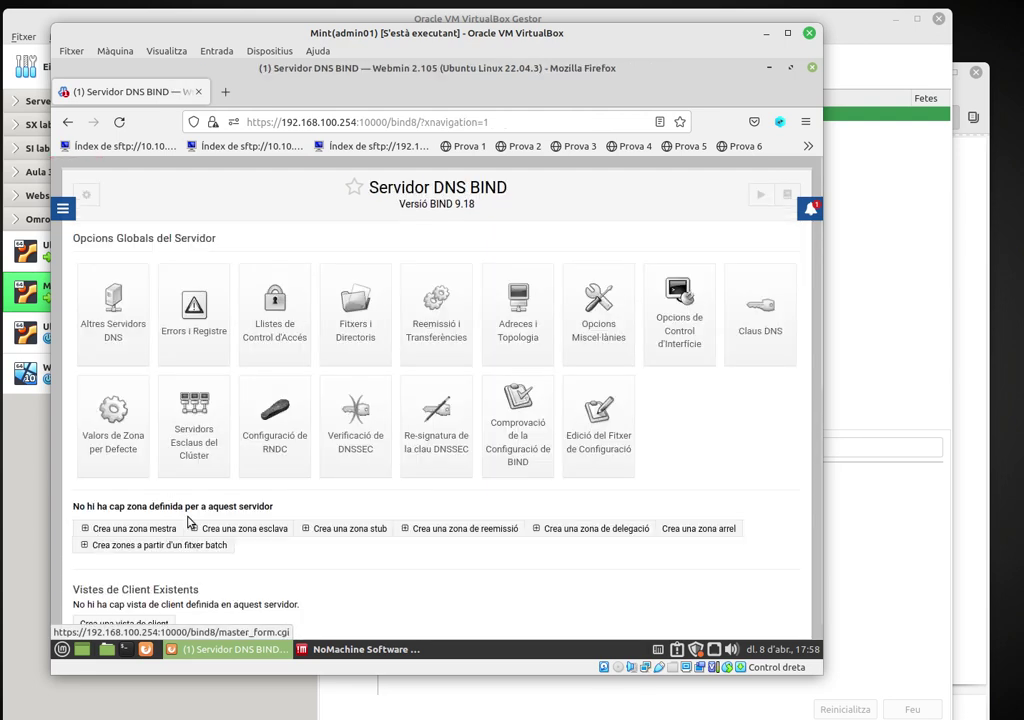
- Set DNSSEC response validation to No in Verificació de DNSSEC, save it and log out of Webmin
click(357, 414)
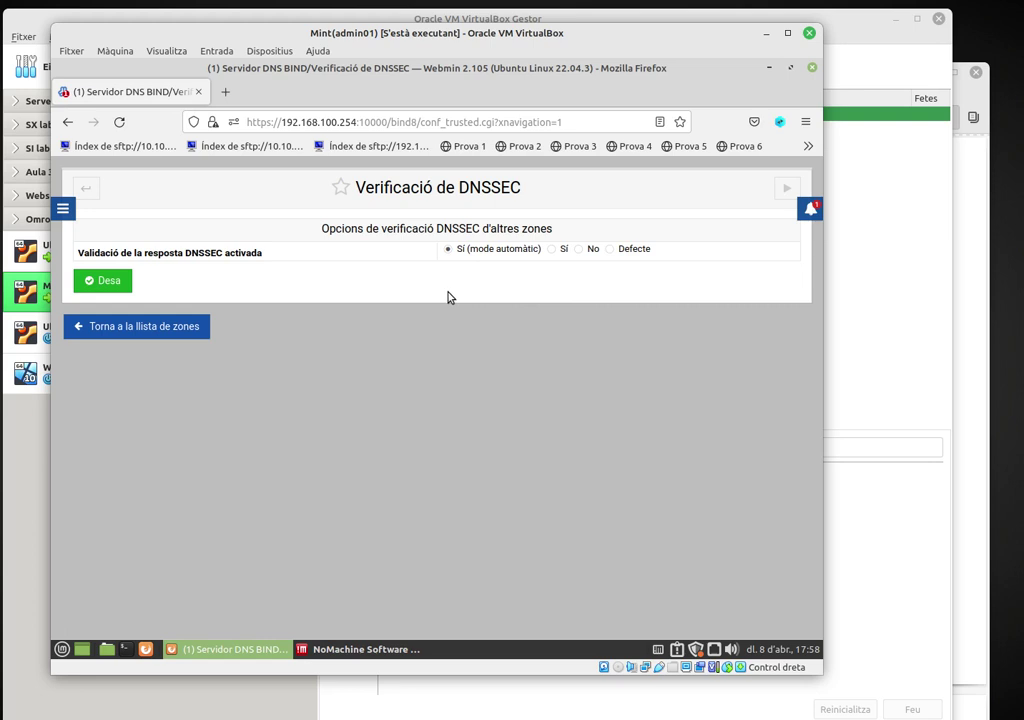
click(580, 250)
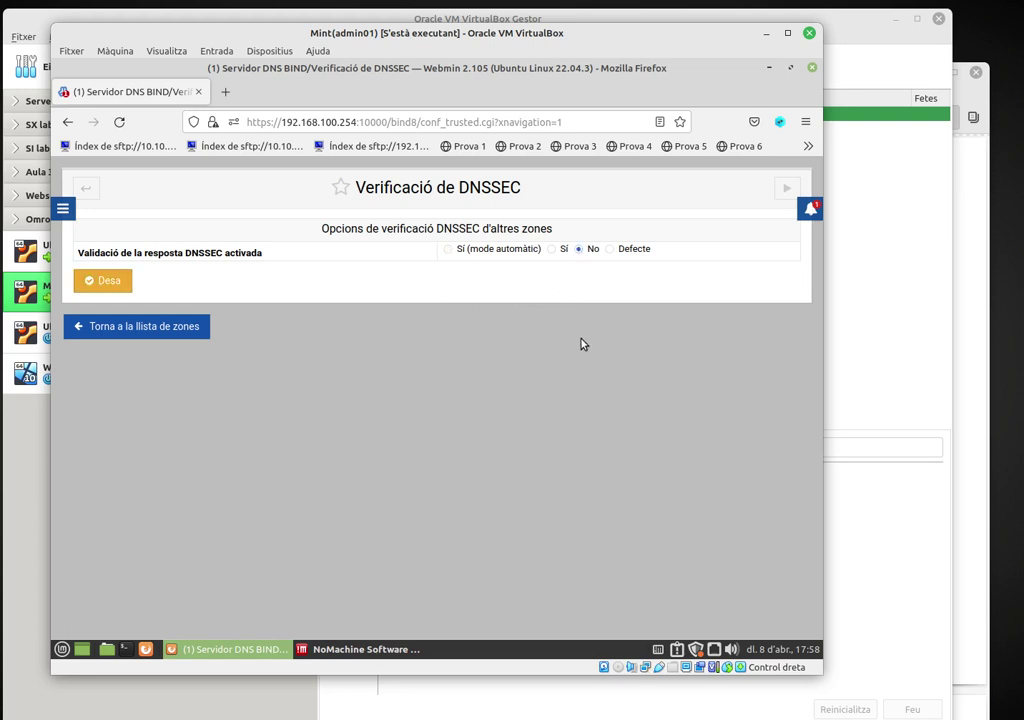
click(107, 284)
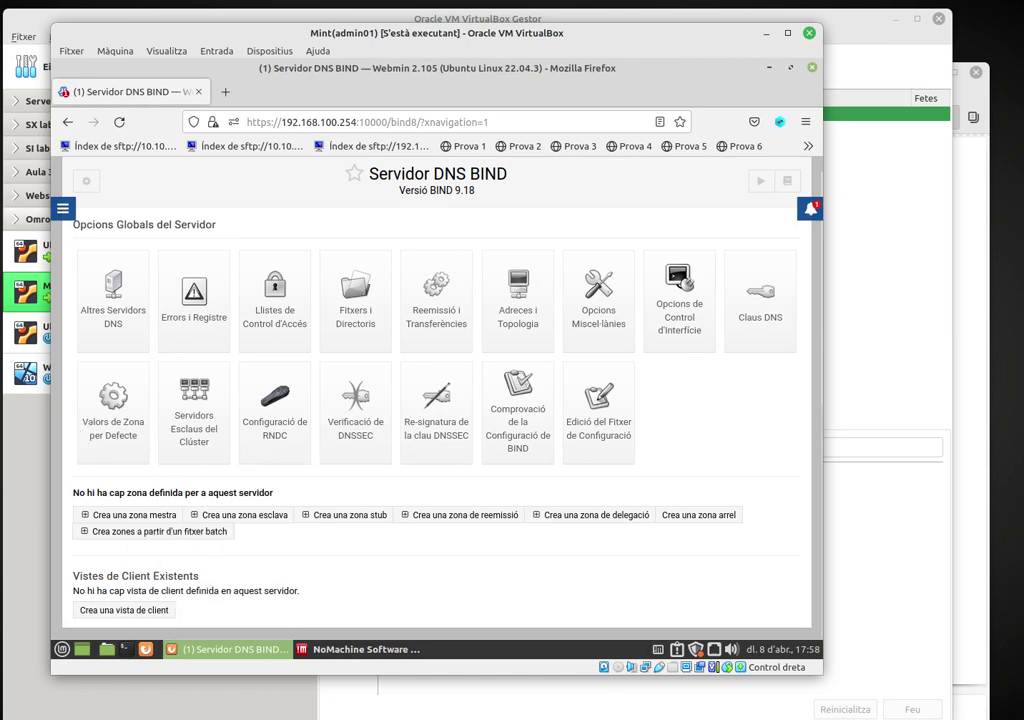
click(63, 209)
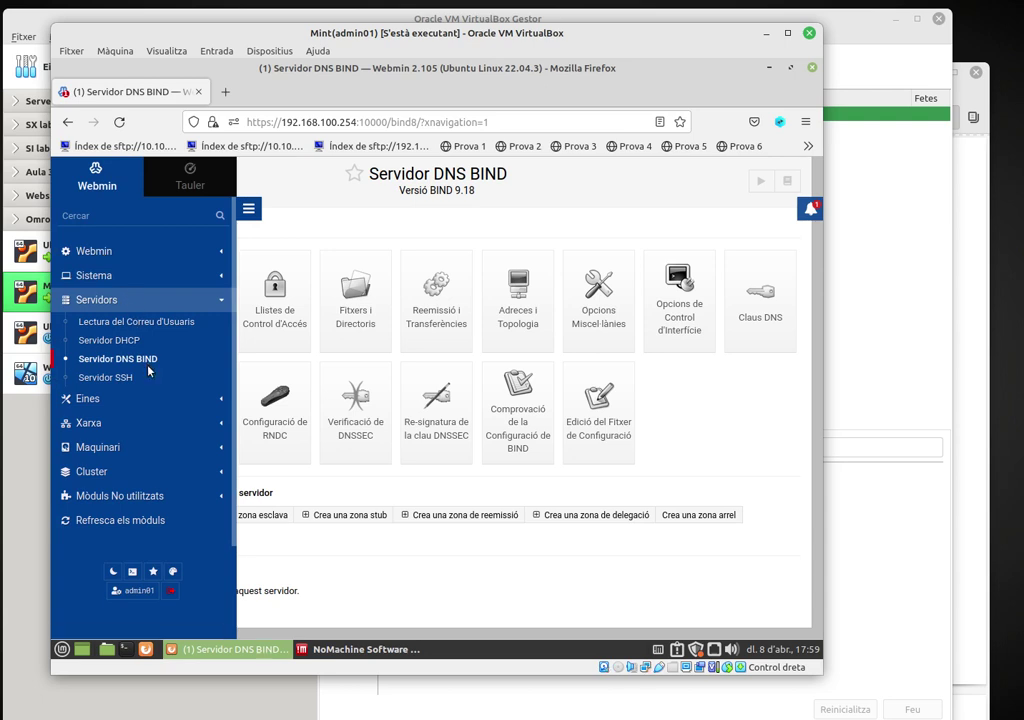
click(171, 592)
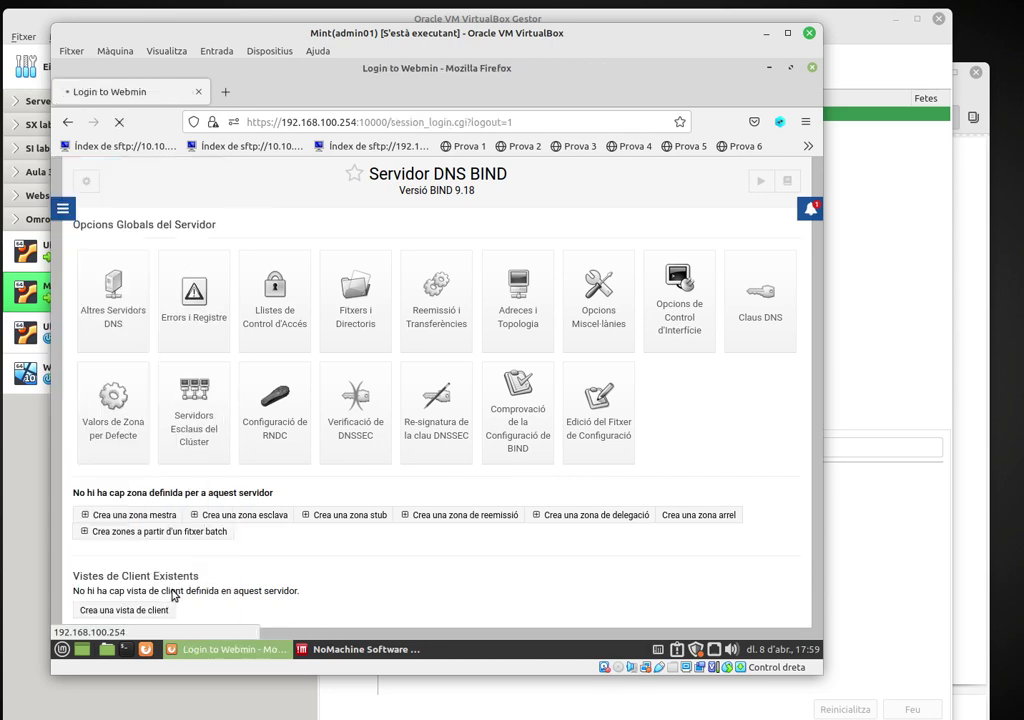
- Switch to the UbServer VM and restart the bind9 service with sudo
mouse_move(258, 649)
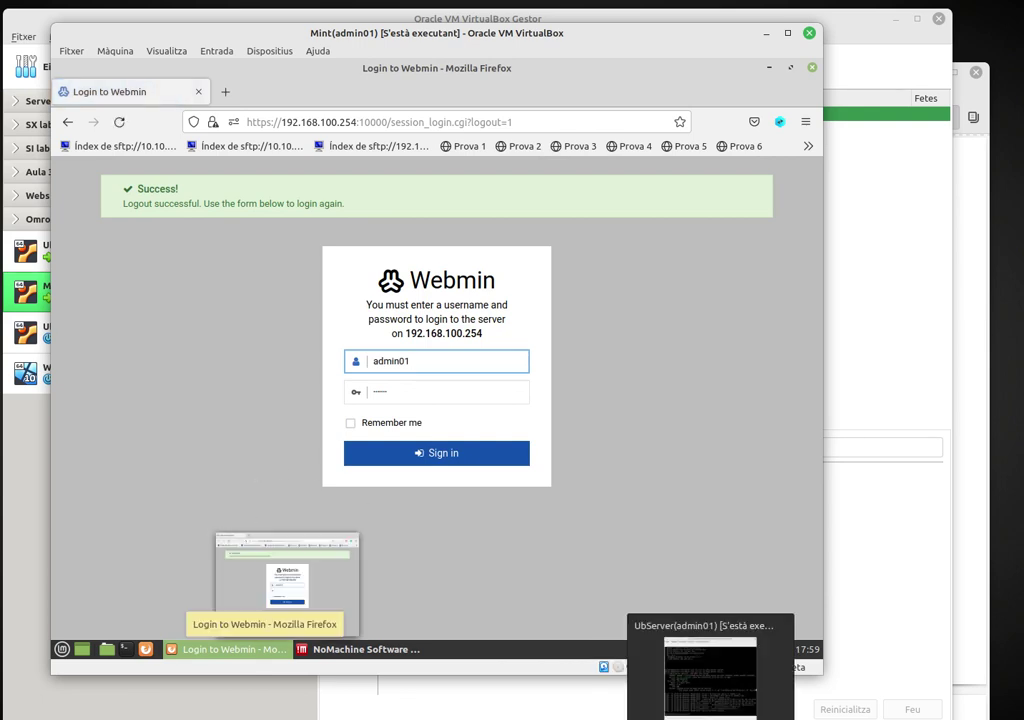
click(710, 718)
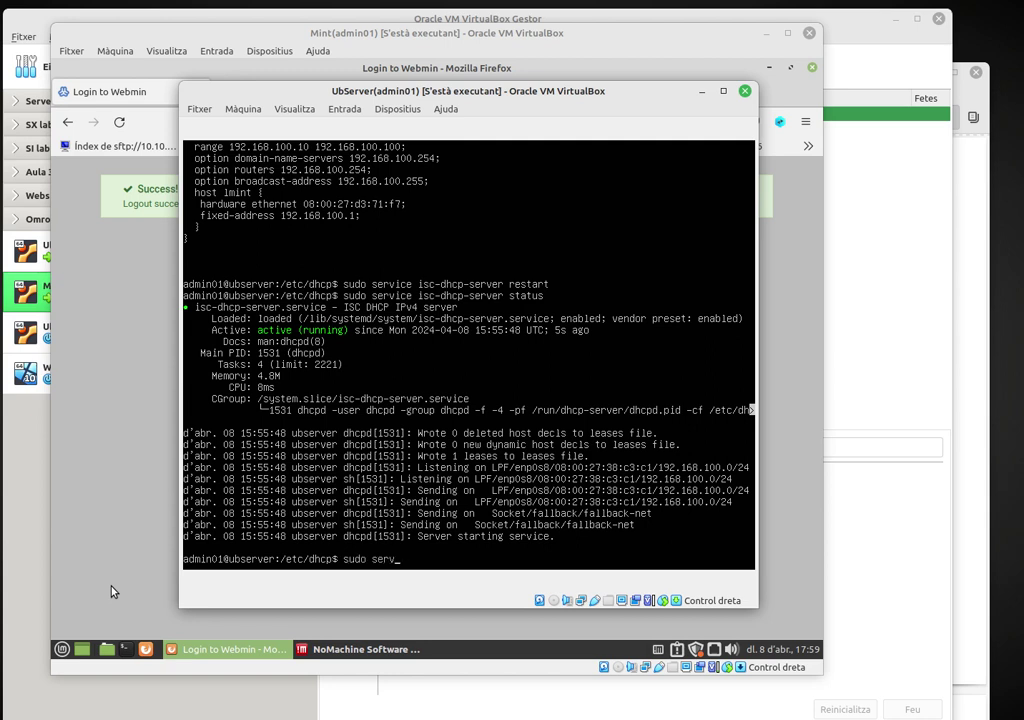
text(sudo service bind9 restart)
key(Return)
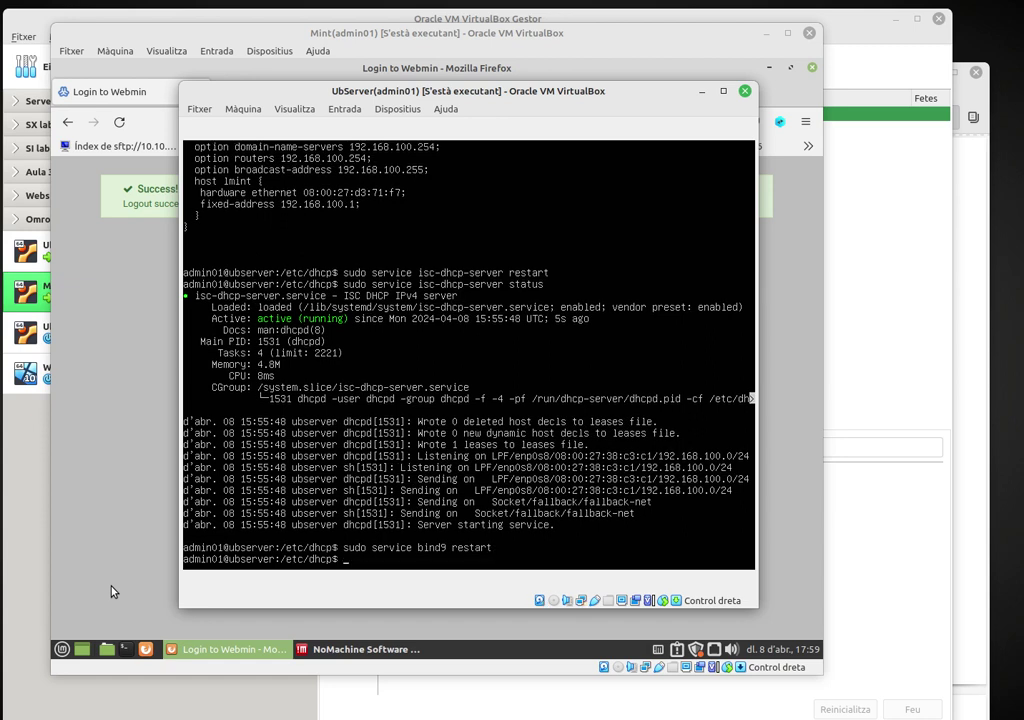
- Check the status of the bind9 service with sudo
key(Up)
key(BackSpace)
key(BackSpace)
key(BackSpace)
text(status)
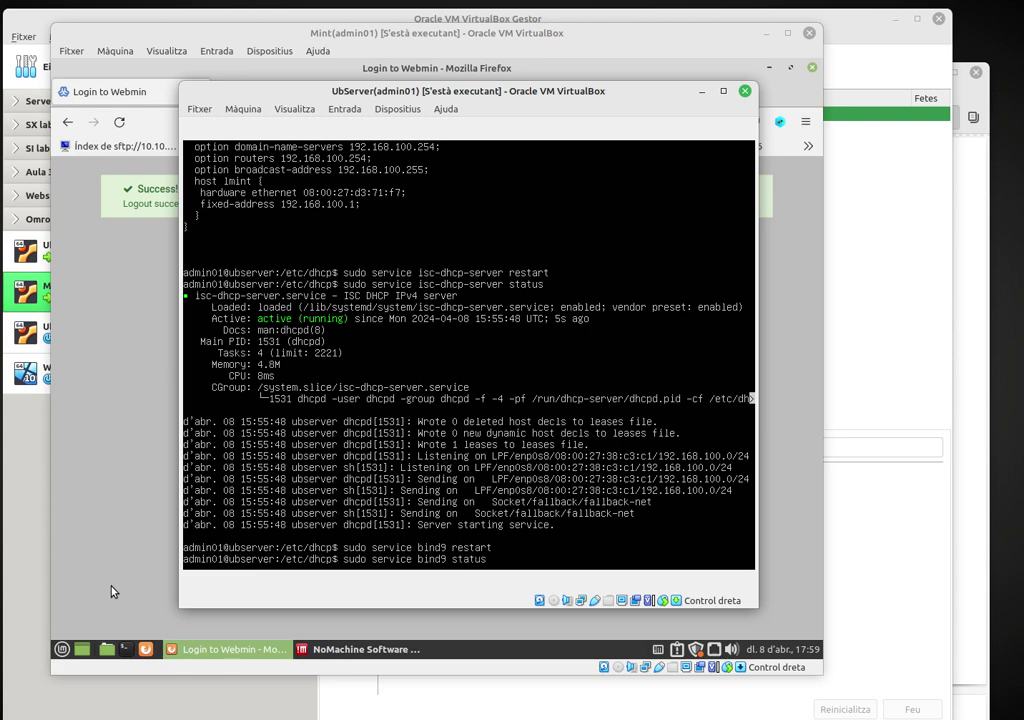
key(Return)
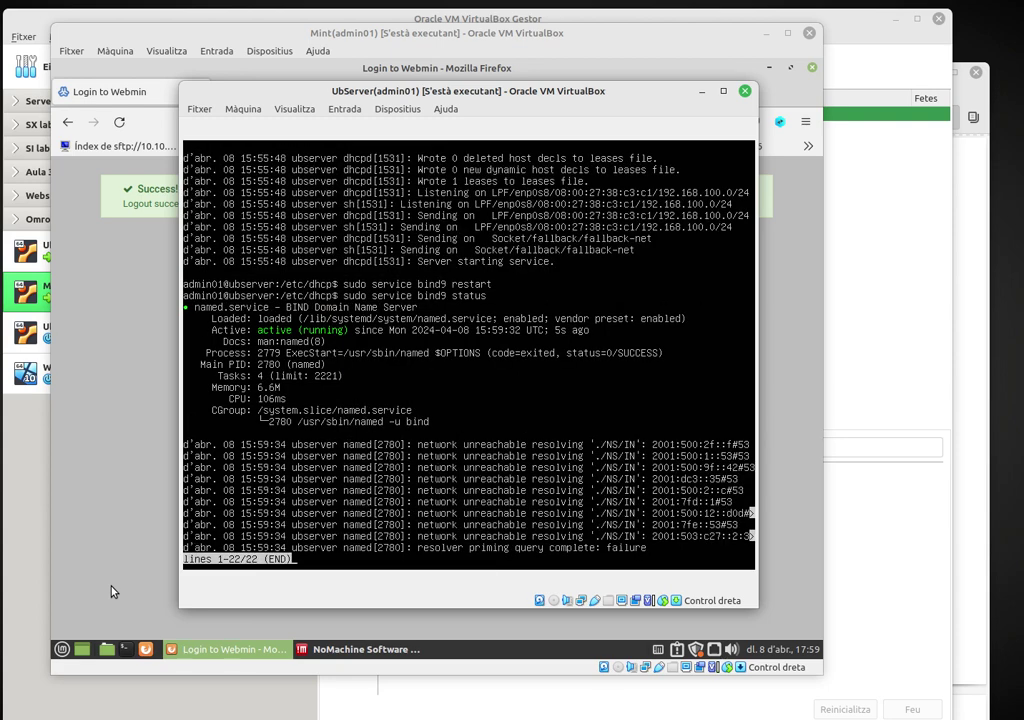
- Leave the bind9 status view, switch to the Mint VM and reboot it from a terminal with the reboot command
key(q)
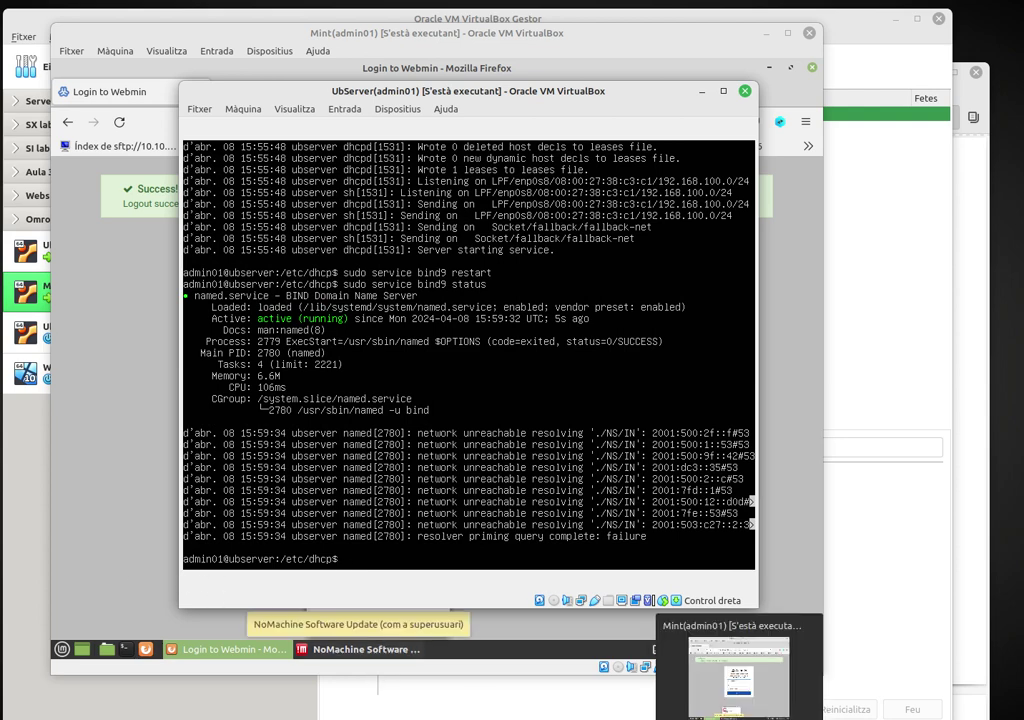
click(738, 718)
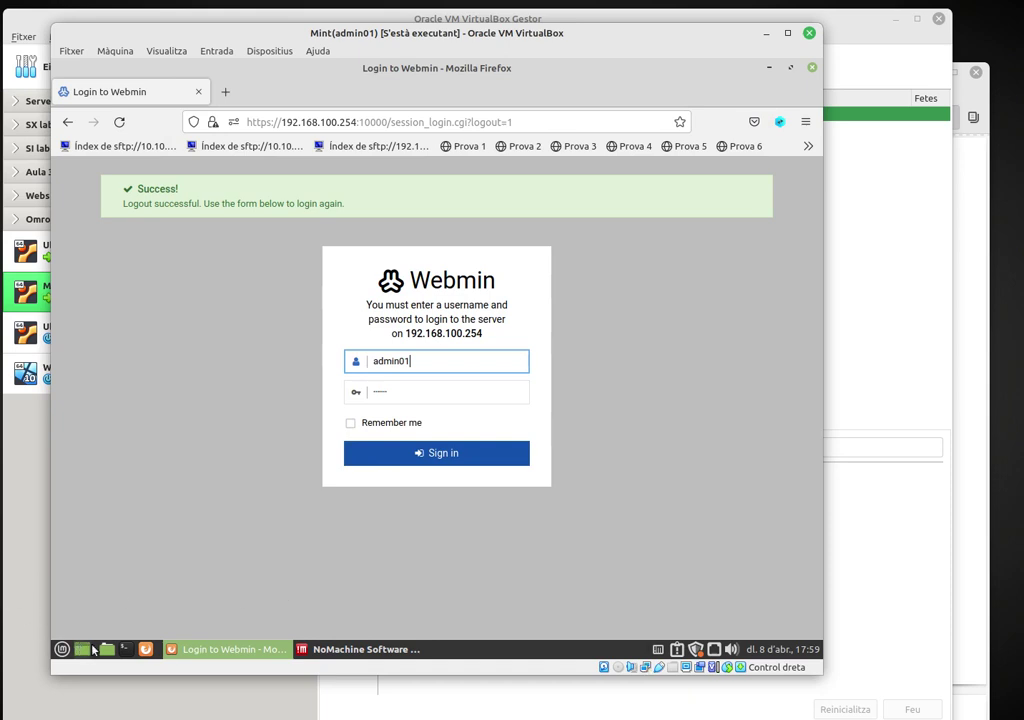
click(125, 649)
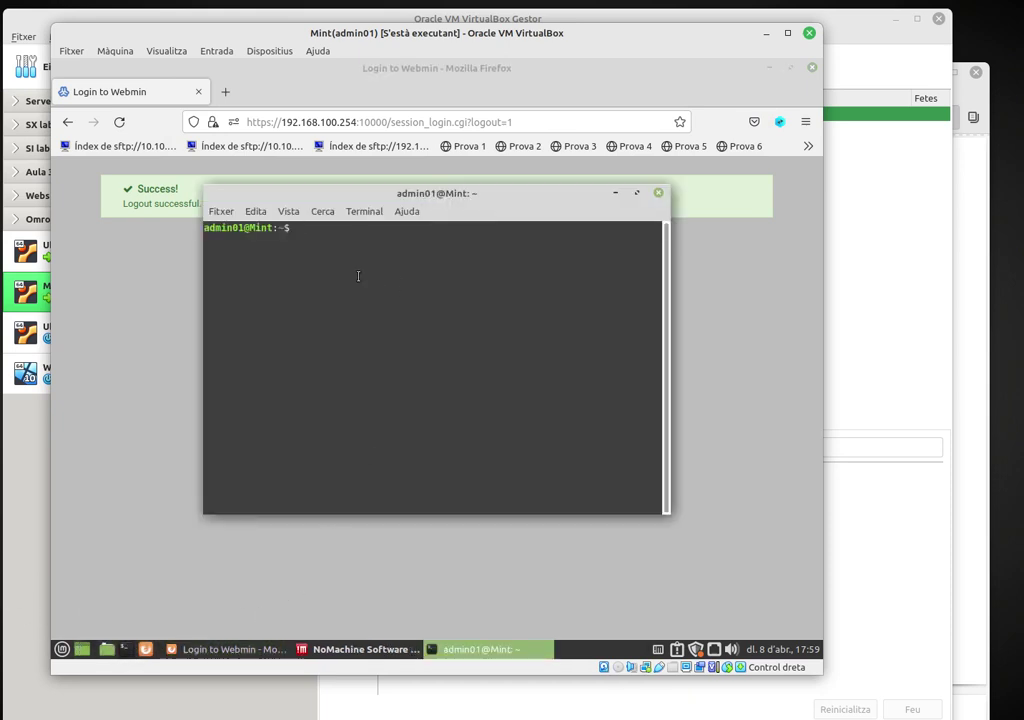
text(reboot)
key(Return)
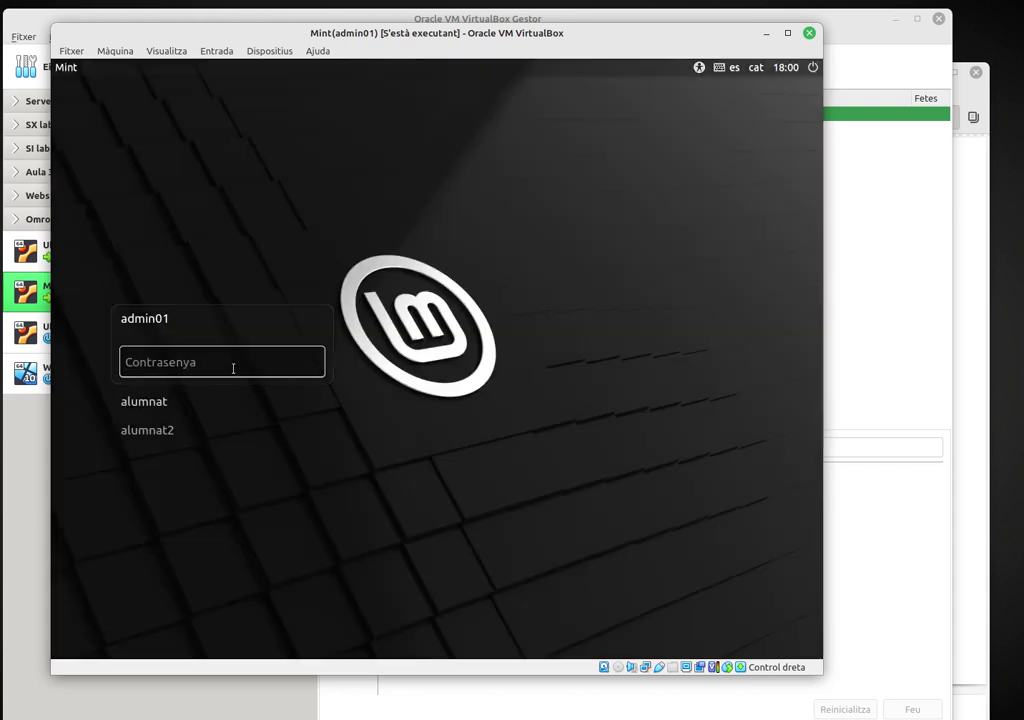
text(*******)
key(Return)
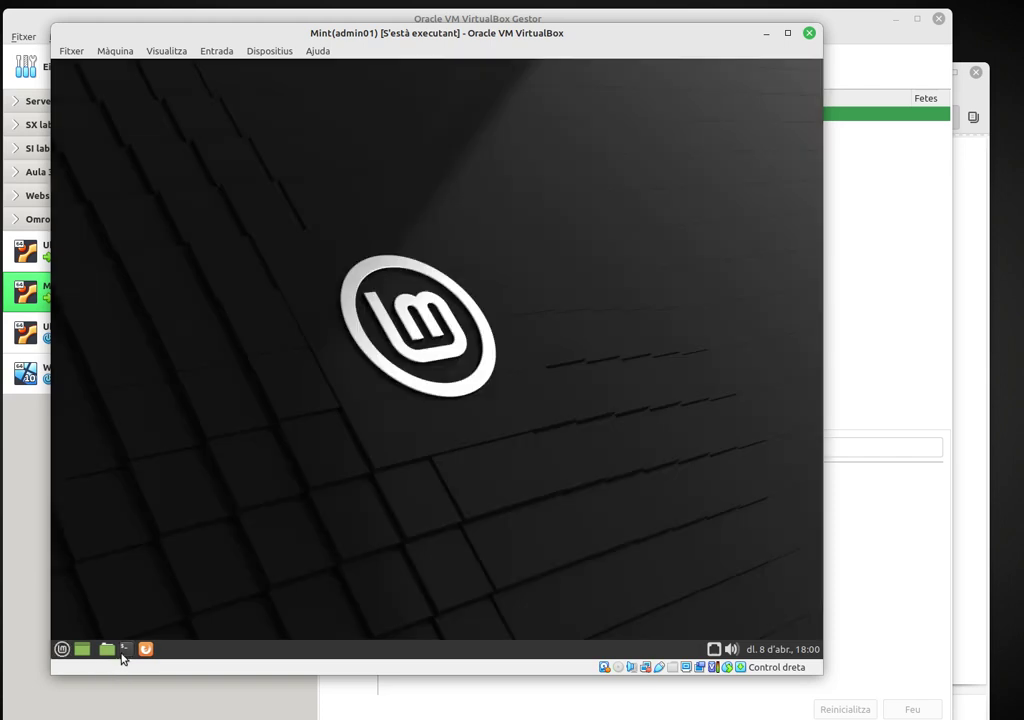
click(123, 651)
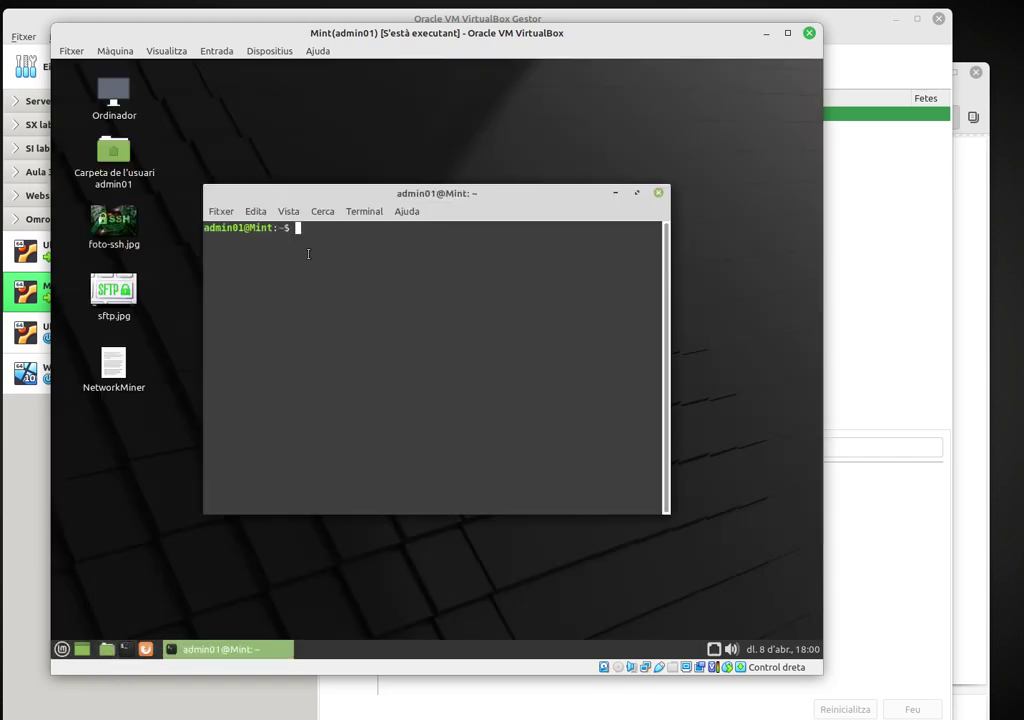
text(dig www.google.es)
key(Return)
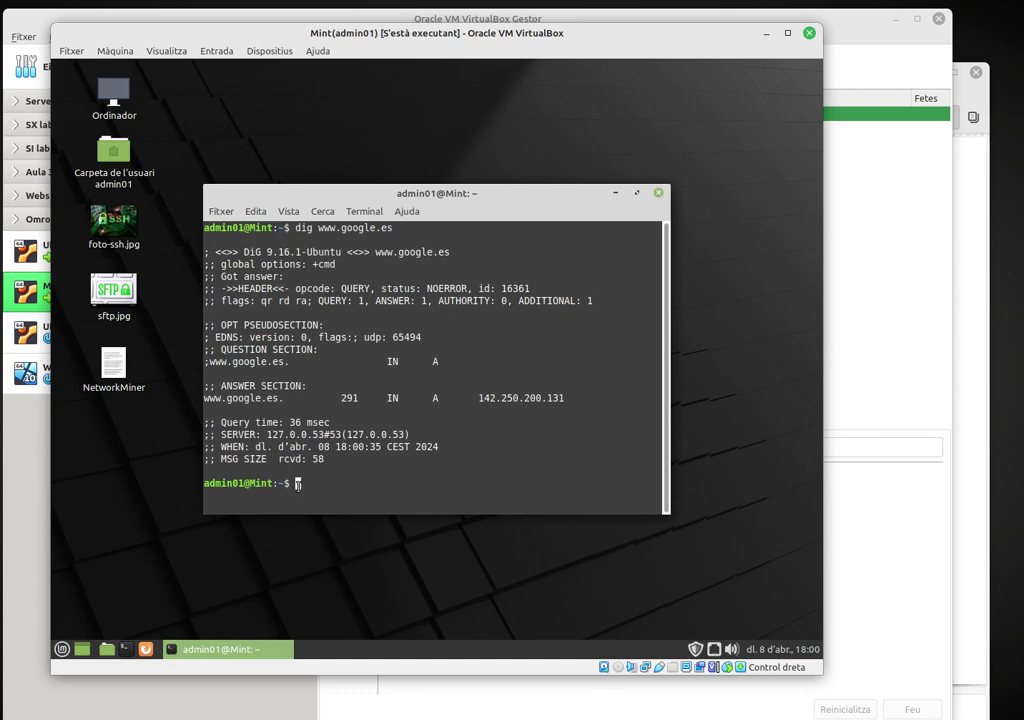
- Run resolvectl status and examine the DNS servers of the enp0s3 link at the end of the output, then return to the prompt
text(resolvectl stat)
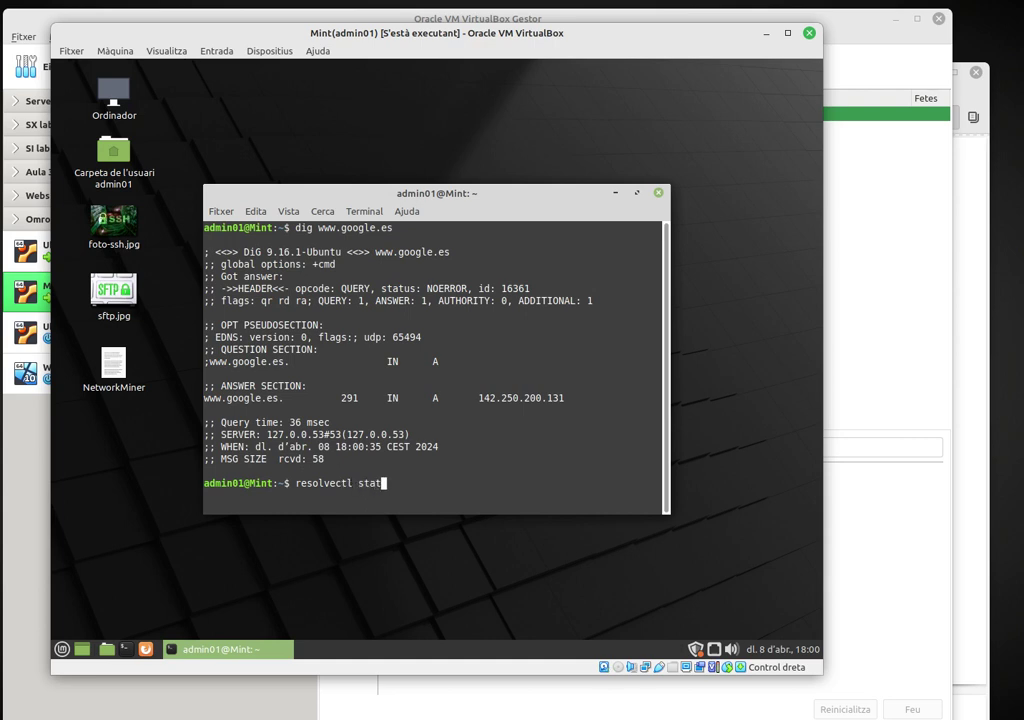
text(us)
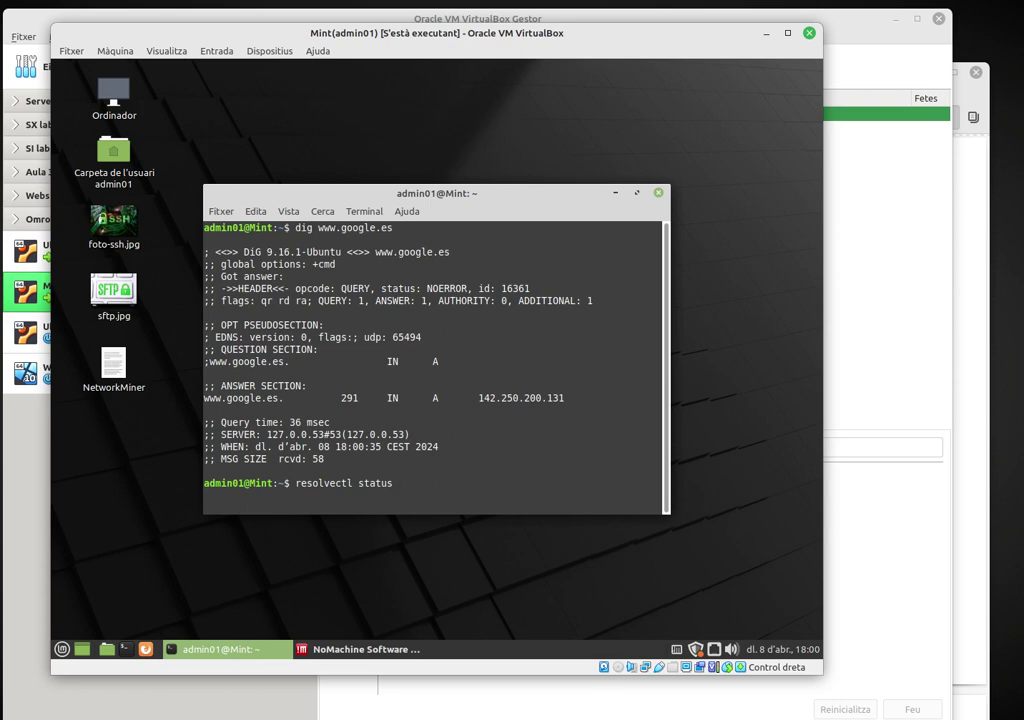
key(Return)
key(Down)
key(Down)
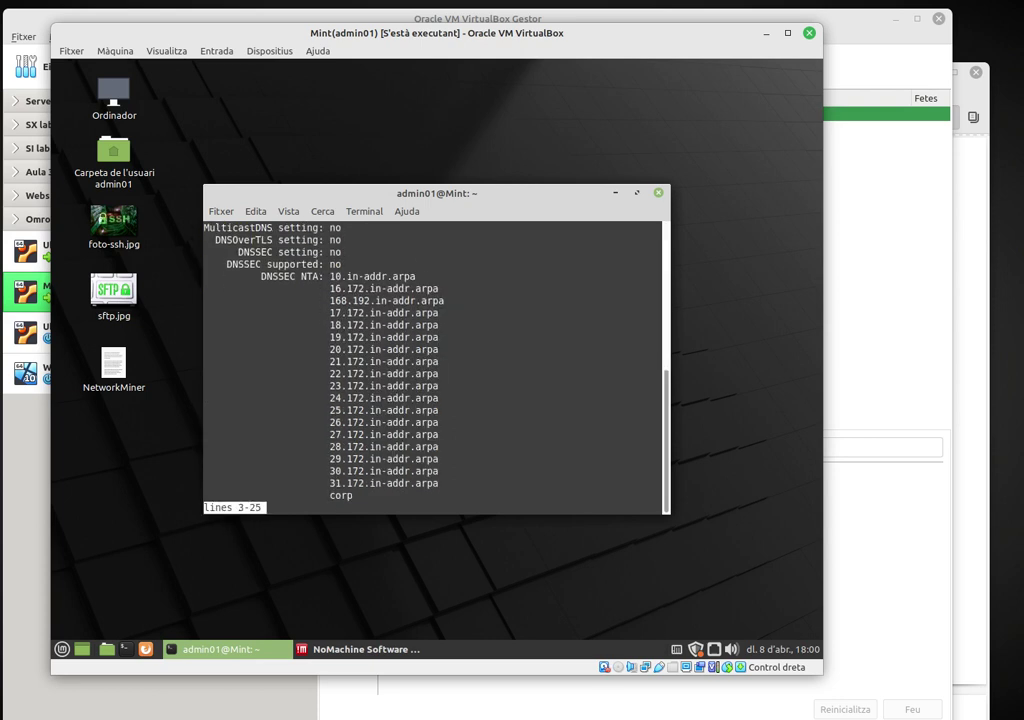
key(Down)
key(Down)
key(Down)
key(Down)
key(Down)
key(Down)
key(Down)
key(Down)
key(Down)
key(Down)
key(Down)
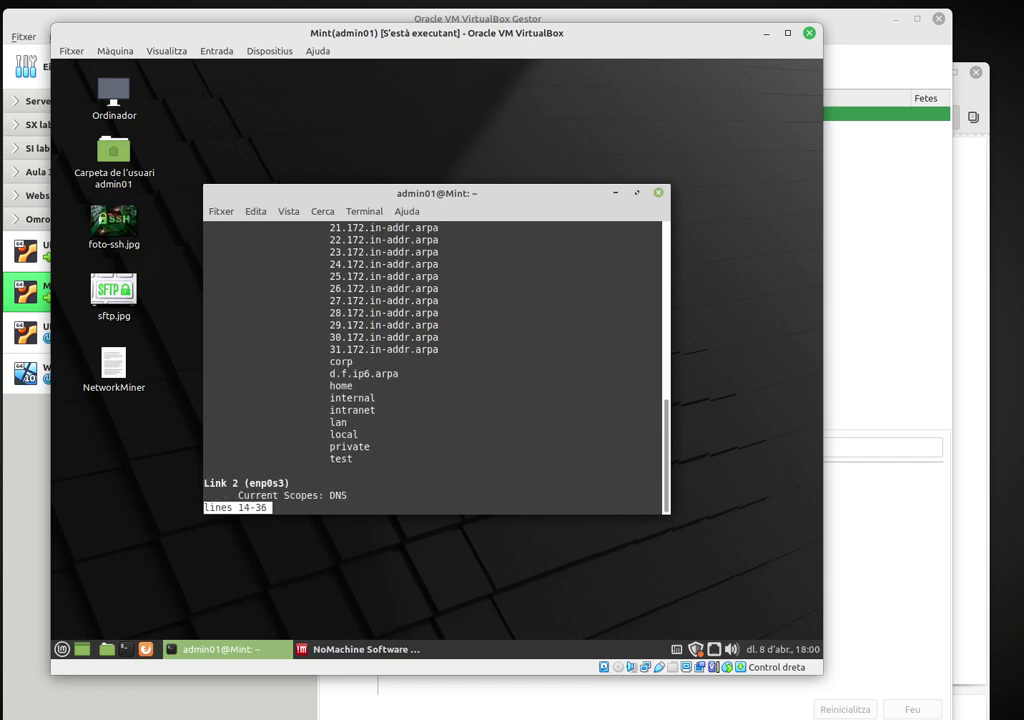
key(Down)
key(Down)
key(Down)
key(Down)
key(Down)
key(Down)
key(Down)
key(Down)
key(Down)
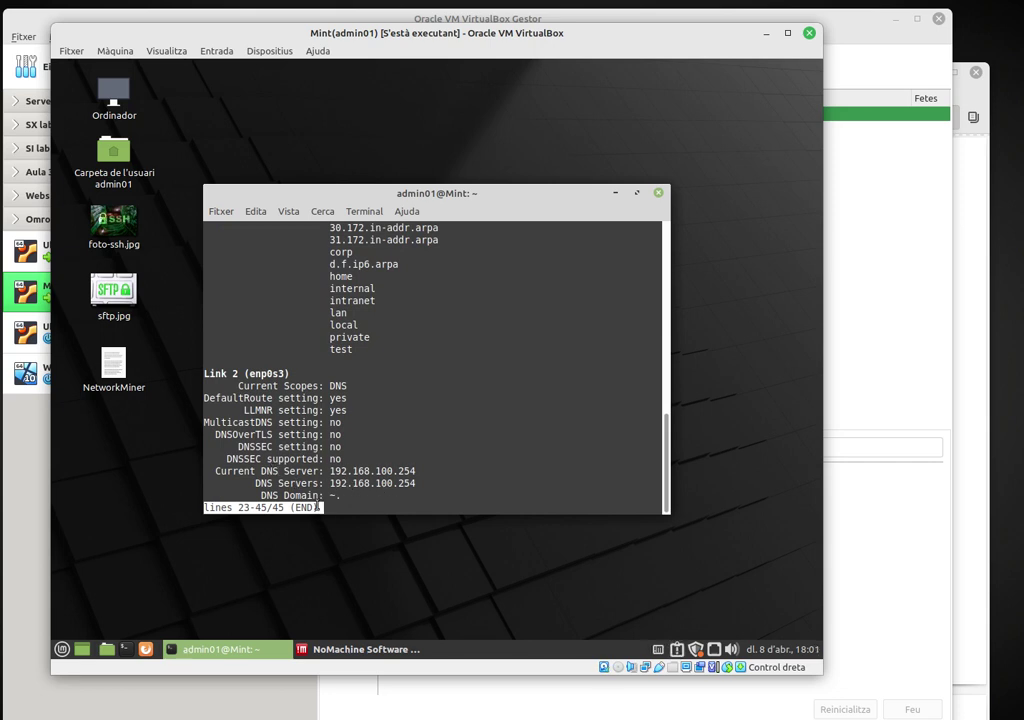
key(q)
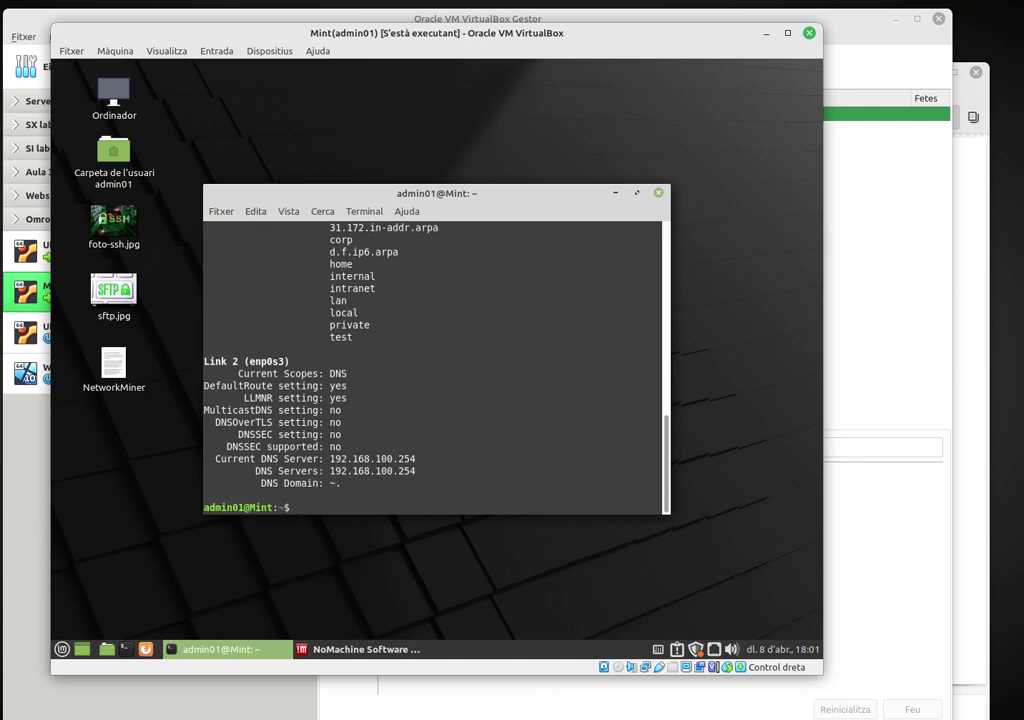